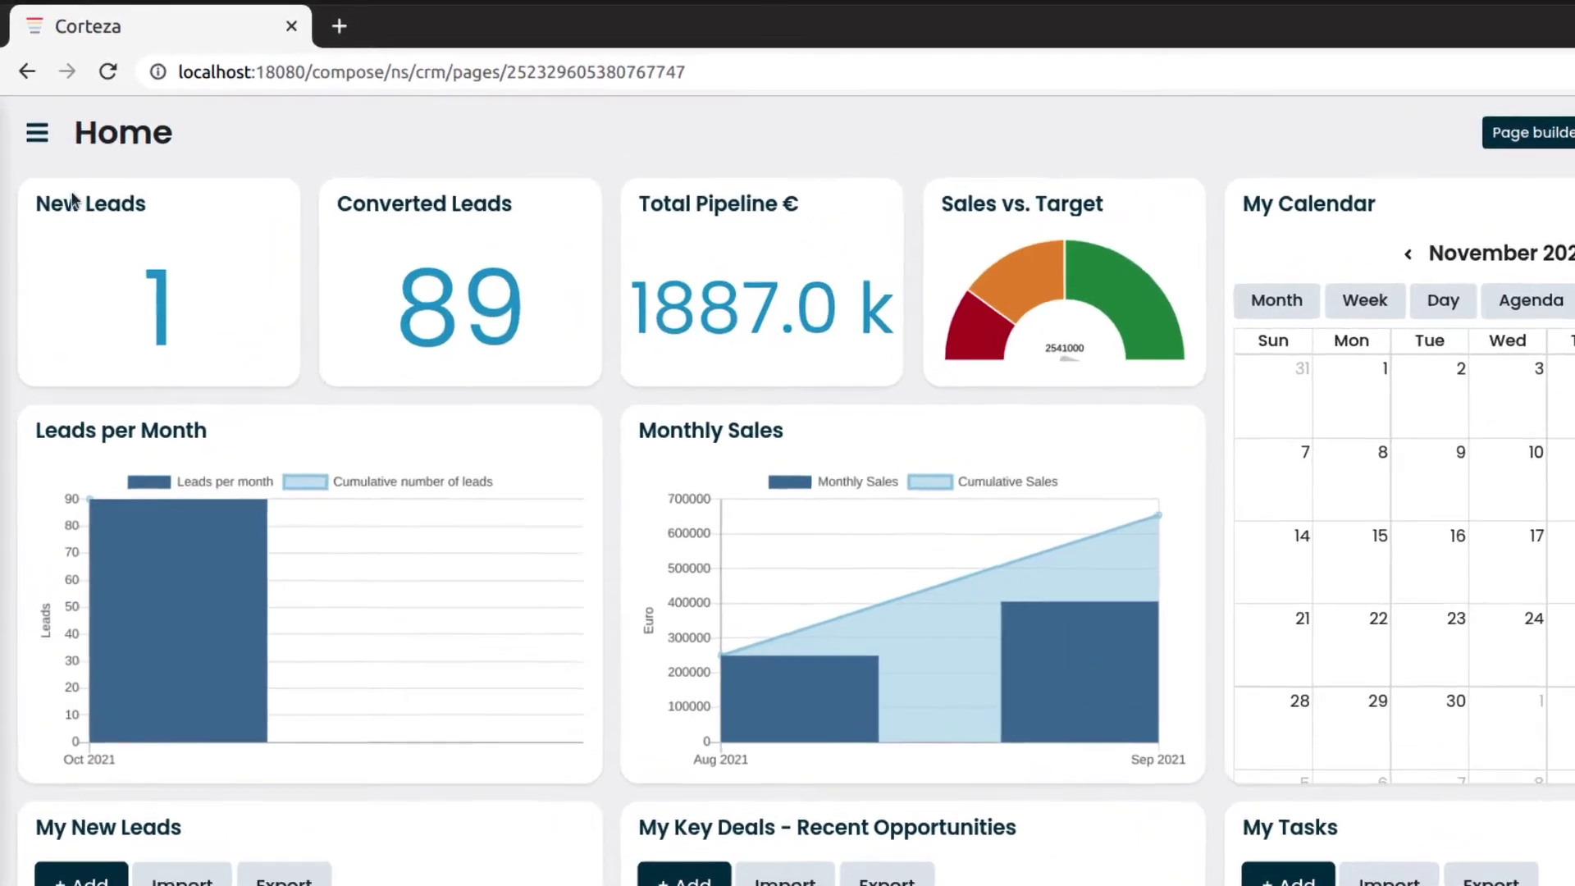
Step: Open the Example Inc. account from Accounts and select Janet Doe in its Contacts list
click(31, 109)
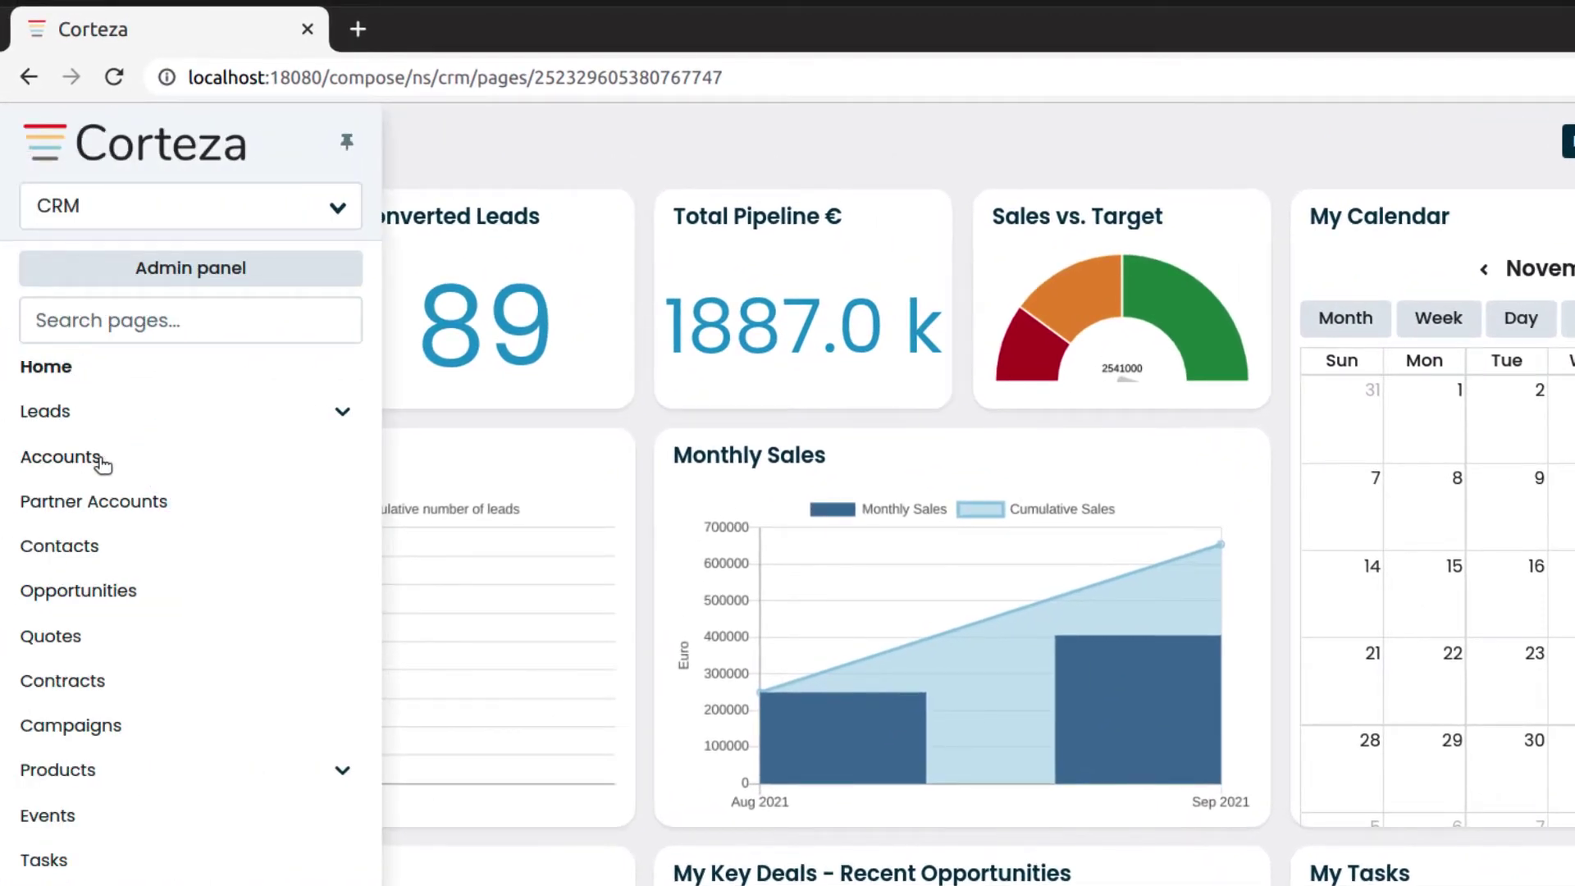
click(61, 457)
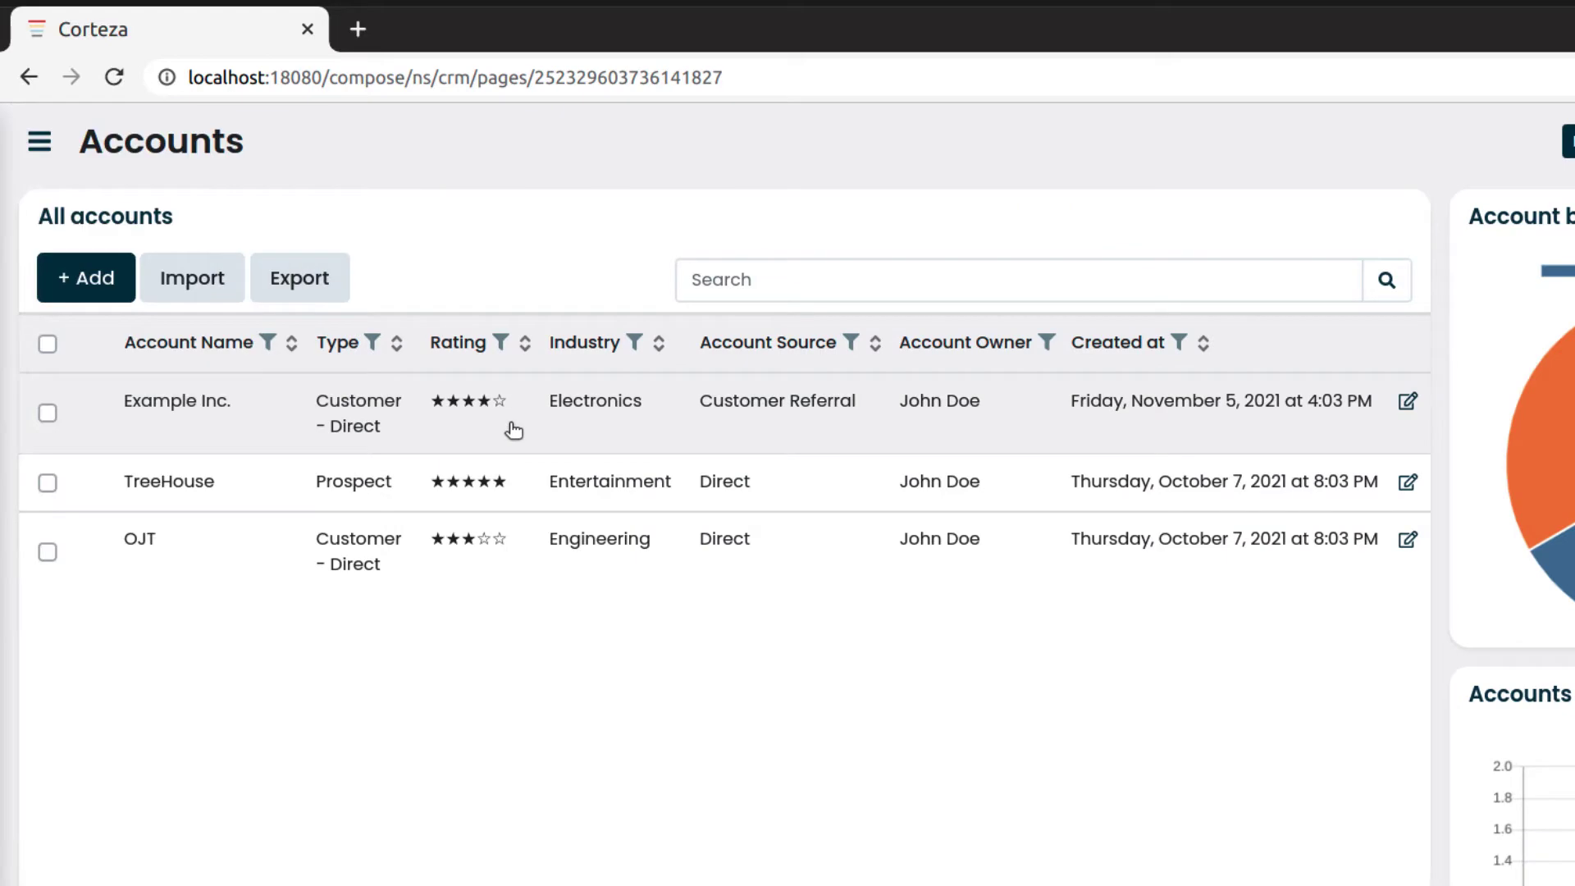
click(514, 428)
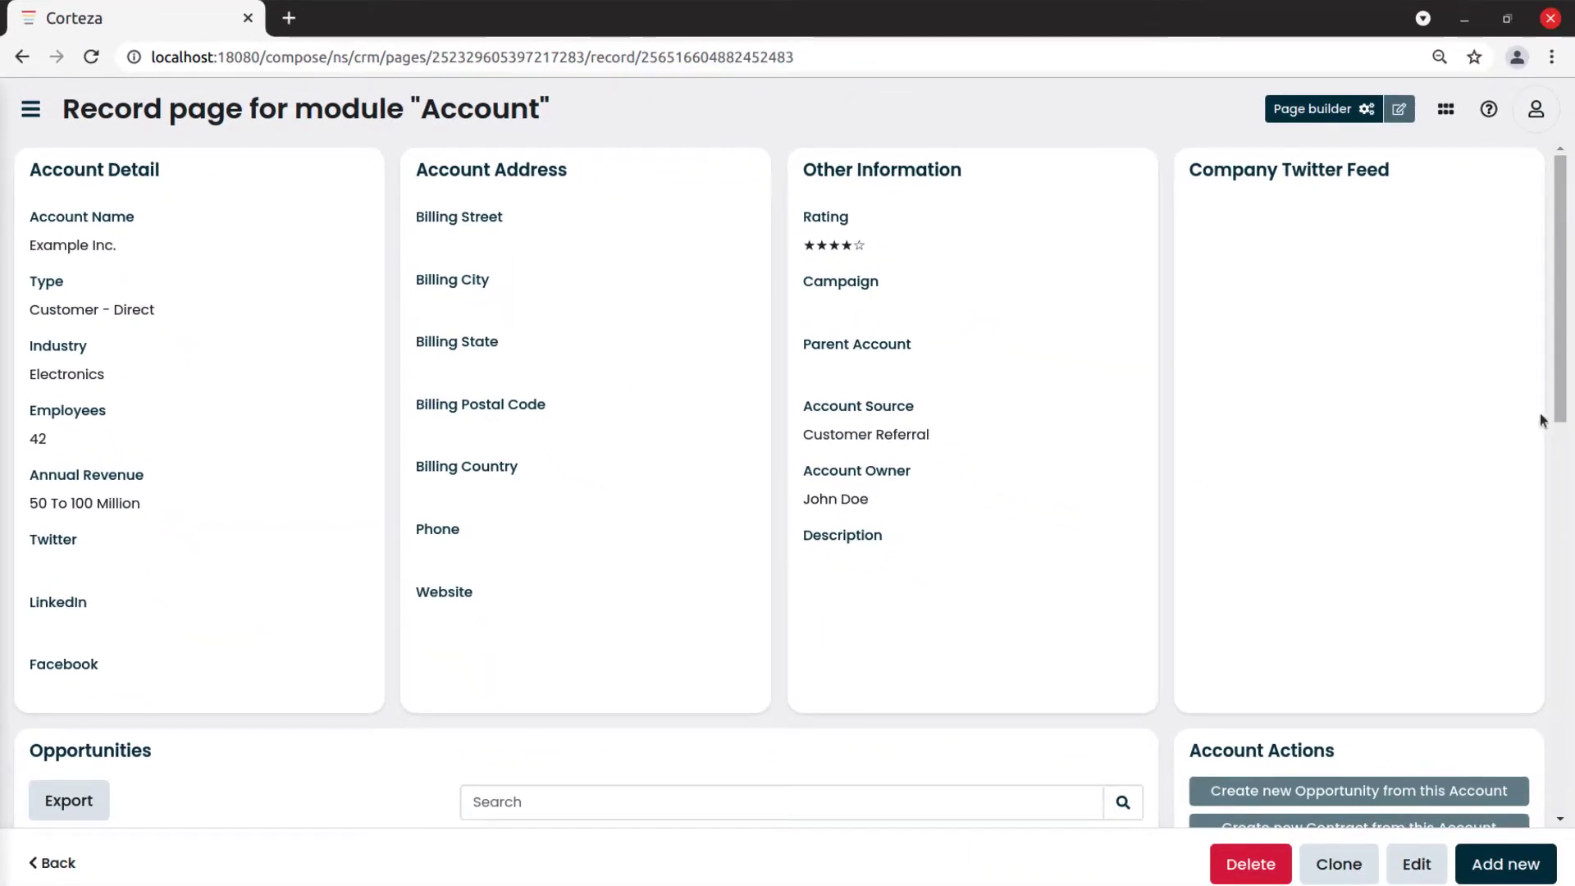
drag(1560, 413, 1566, 691)
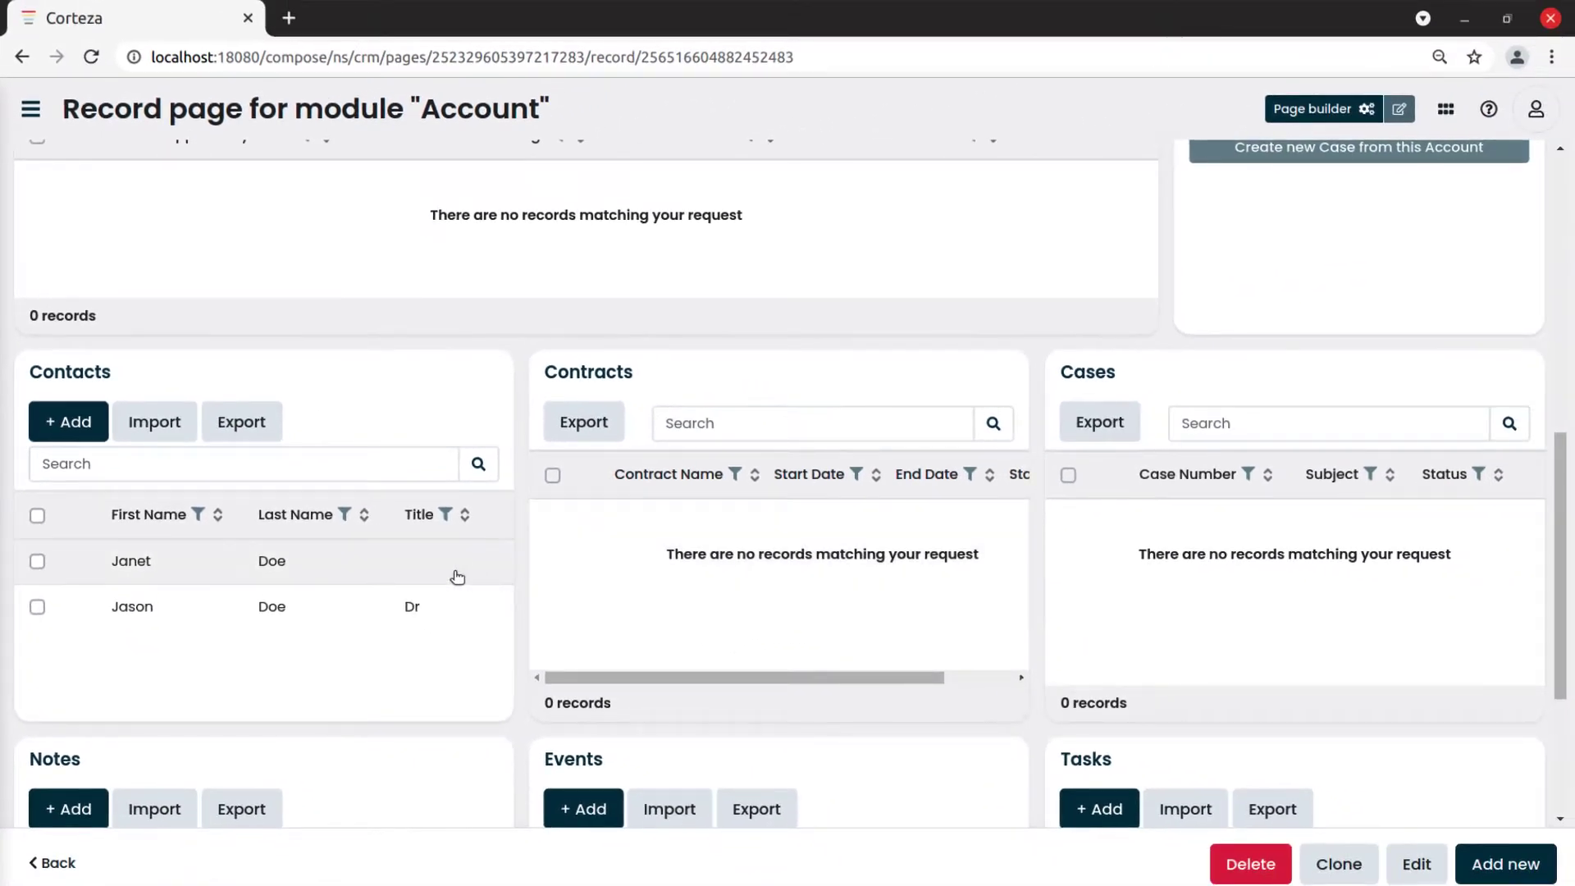
click(454, 573)
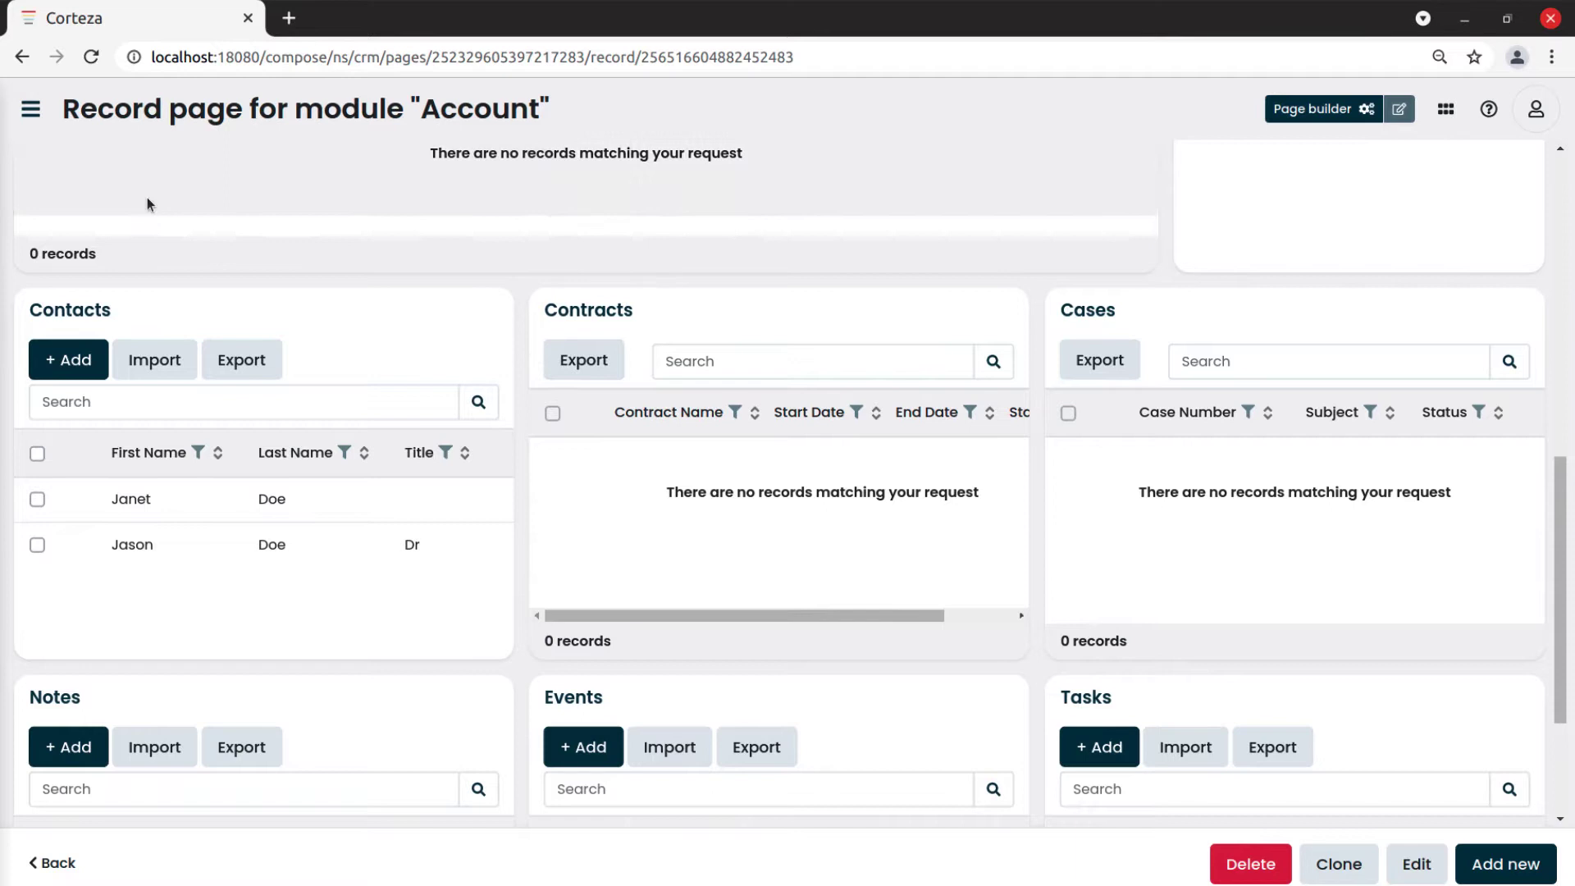
Step: Go from the CRM sidebar to the Admin panel's Pages list
click(31, 108)
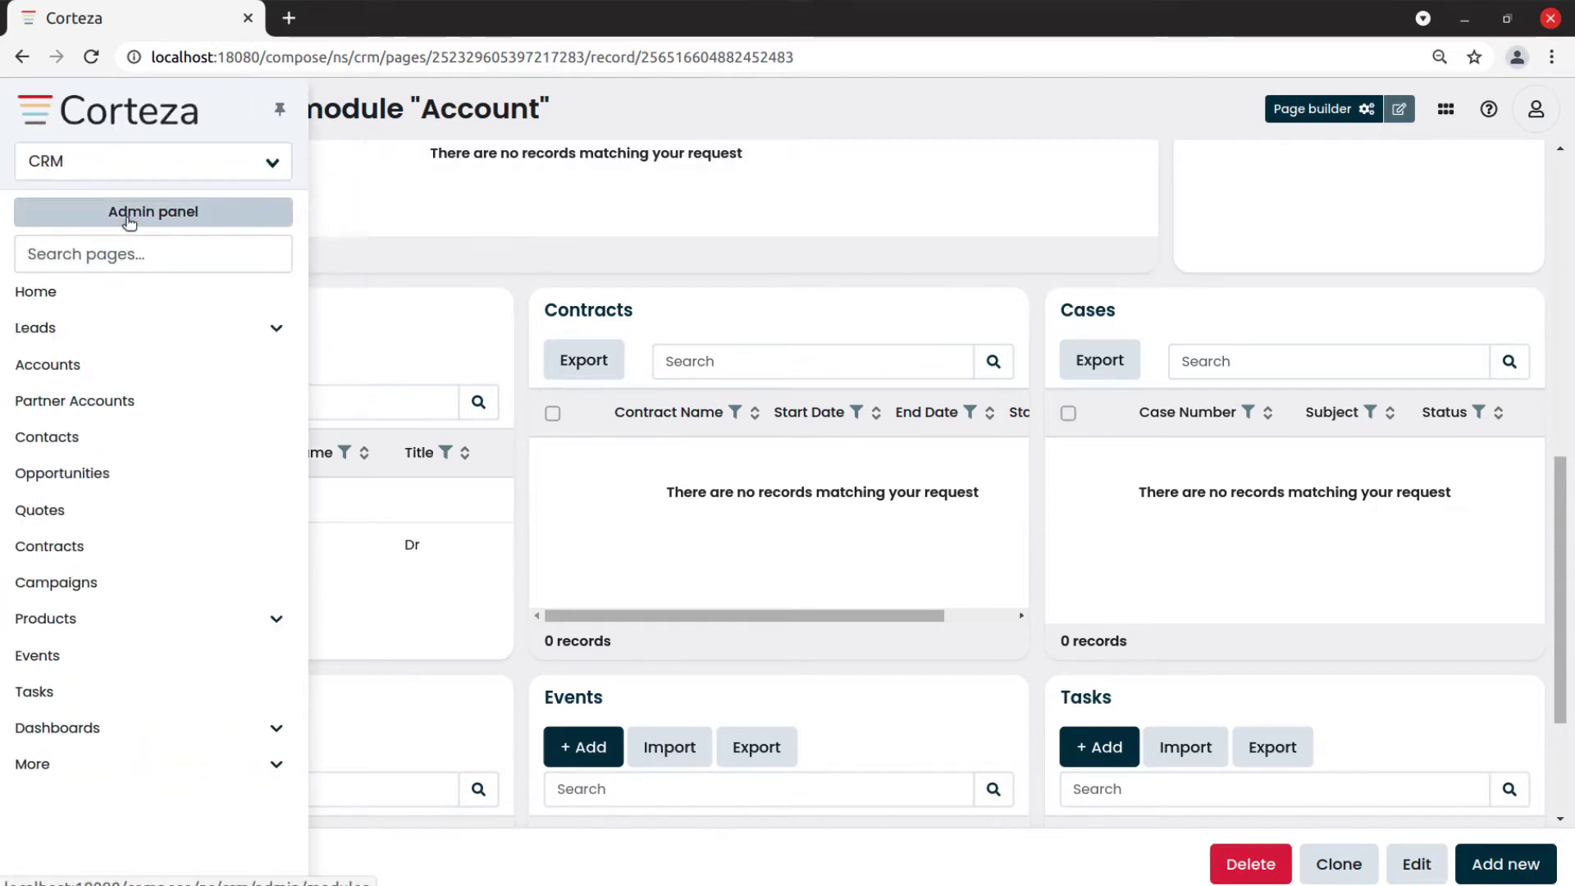
click(153, 211)
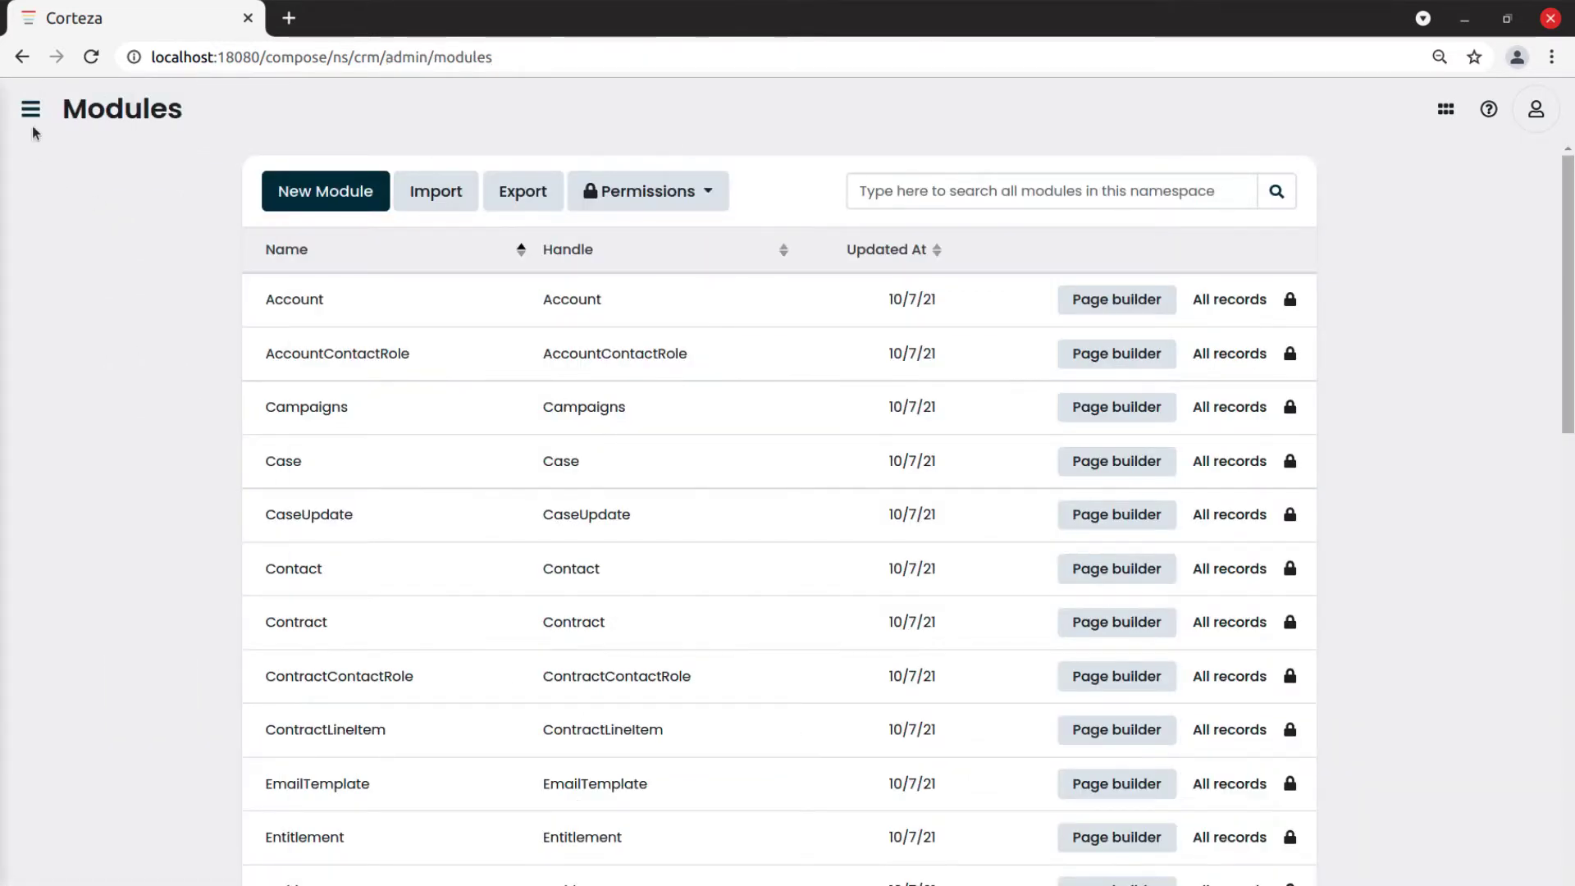
click(30, 114)
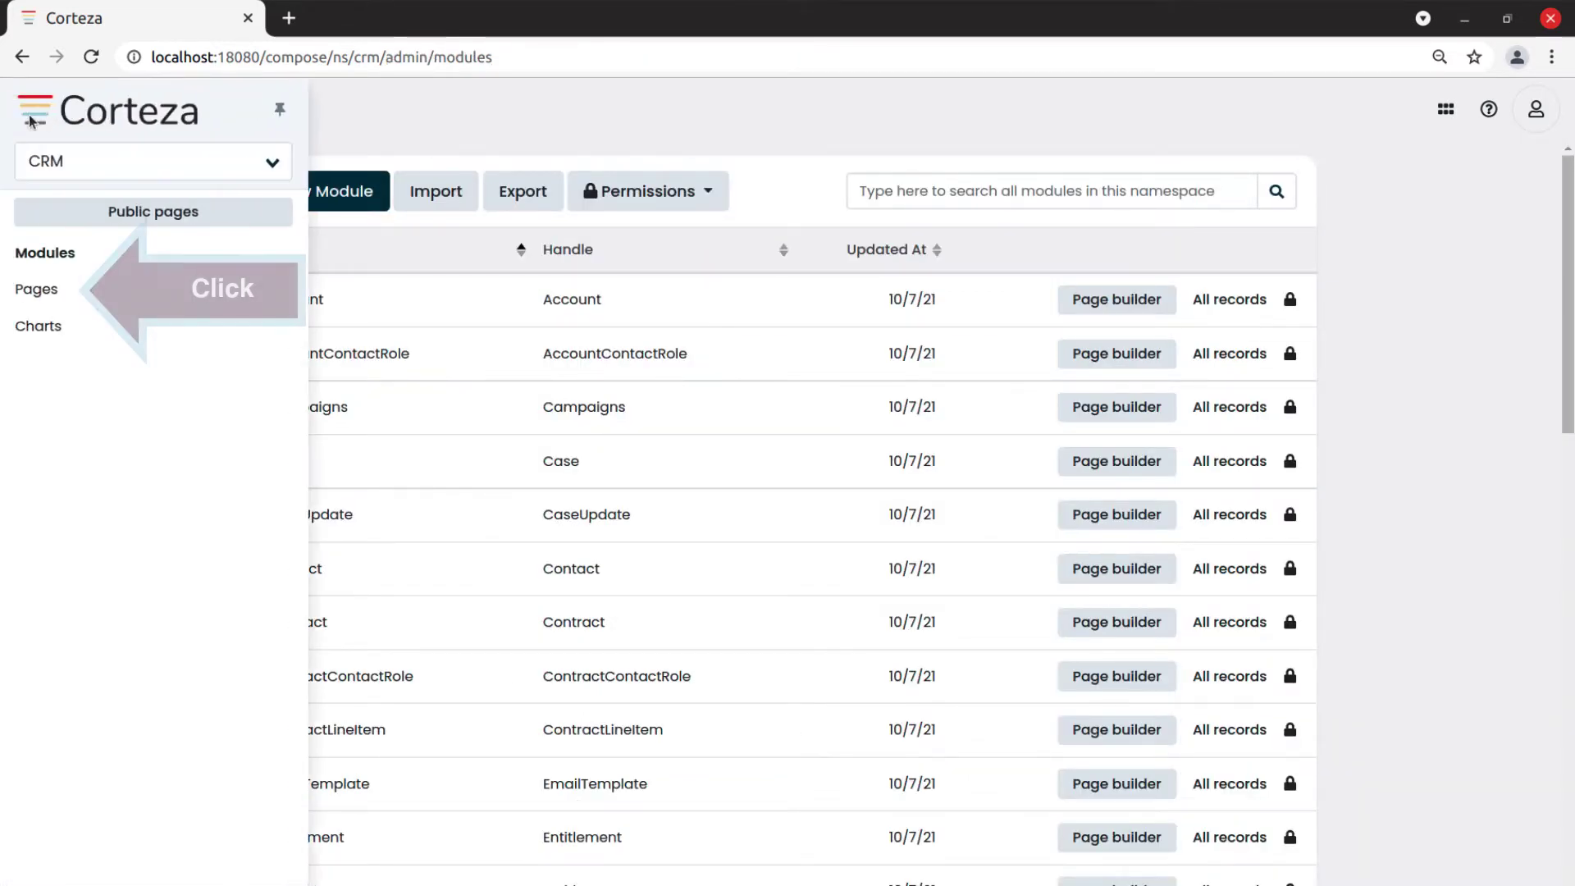
click(38, 290)
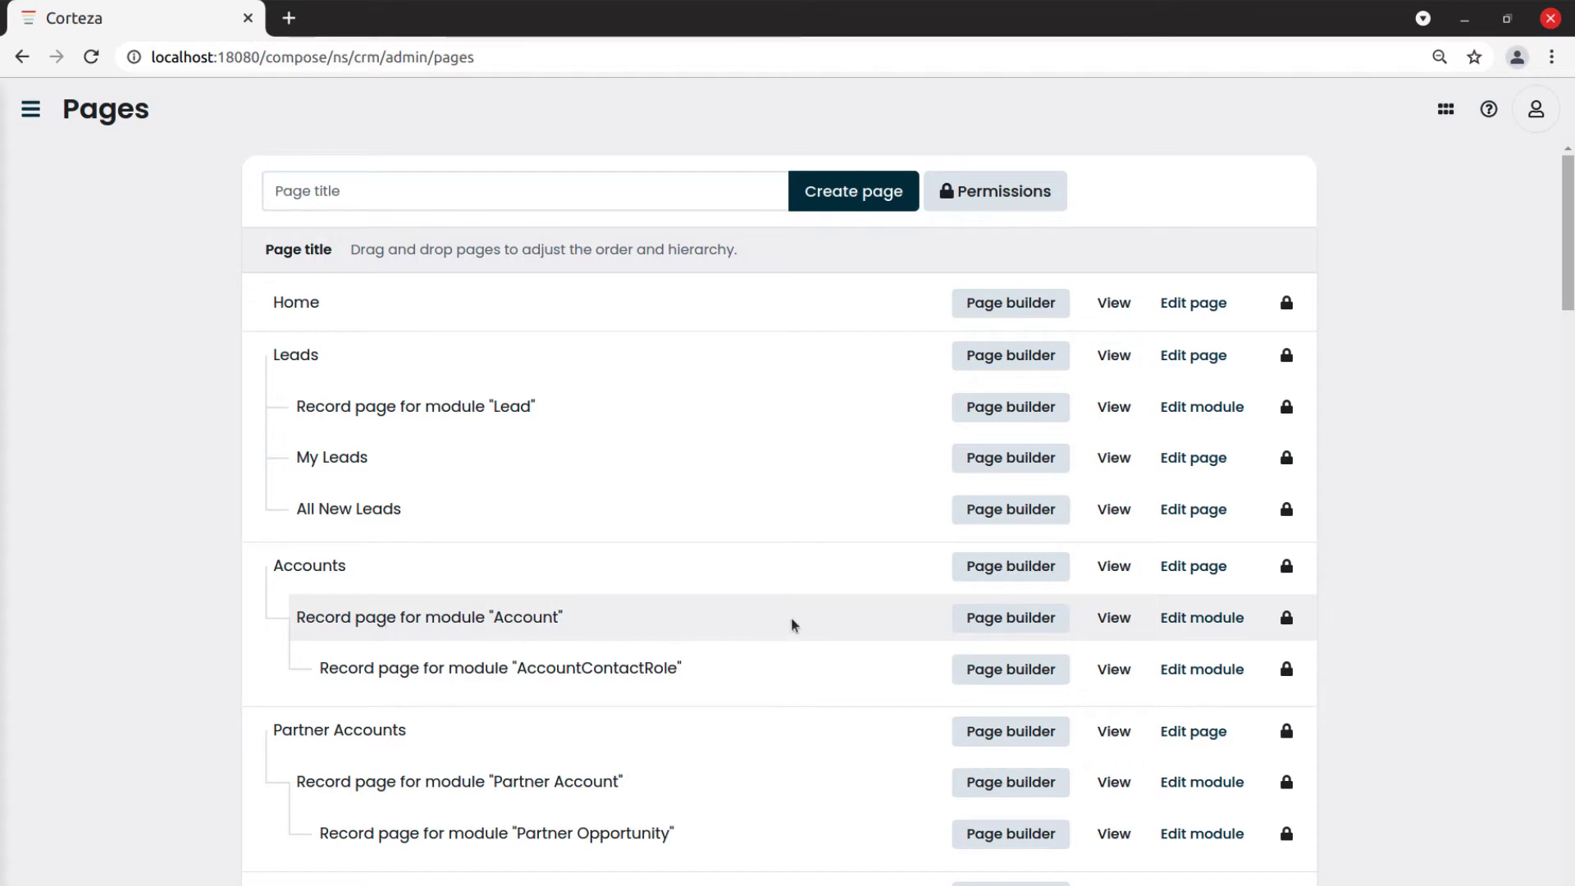
Step: Open the page builder for the Account module's record page
click(1010, 618)
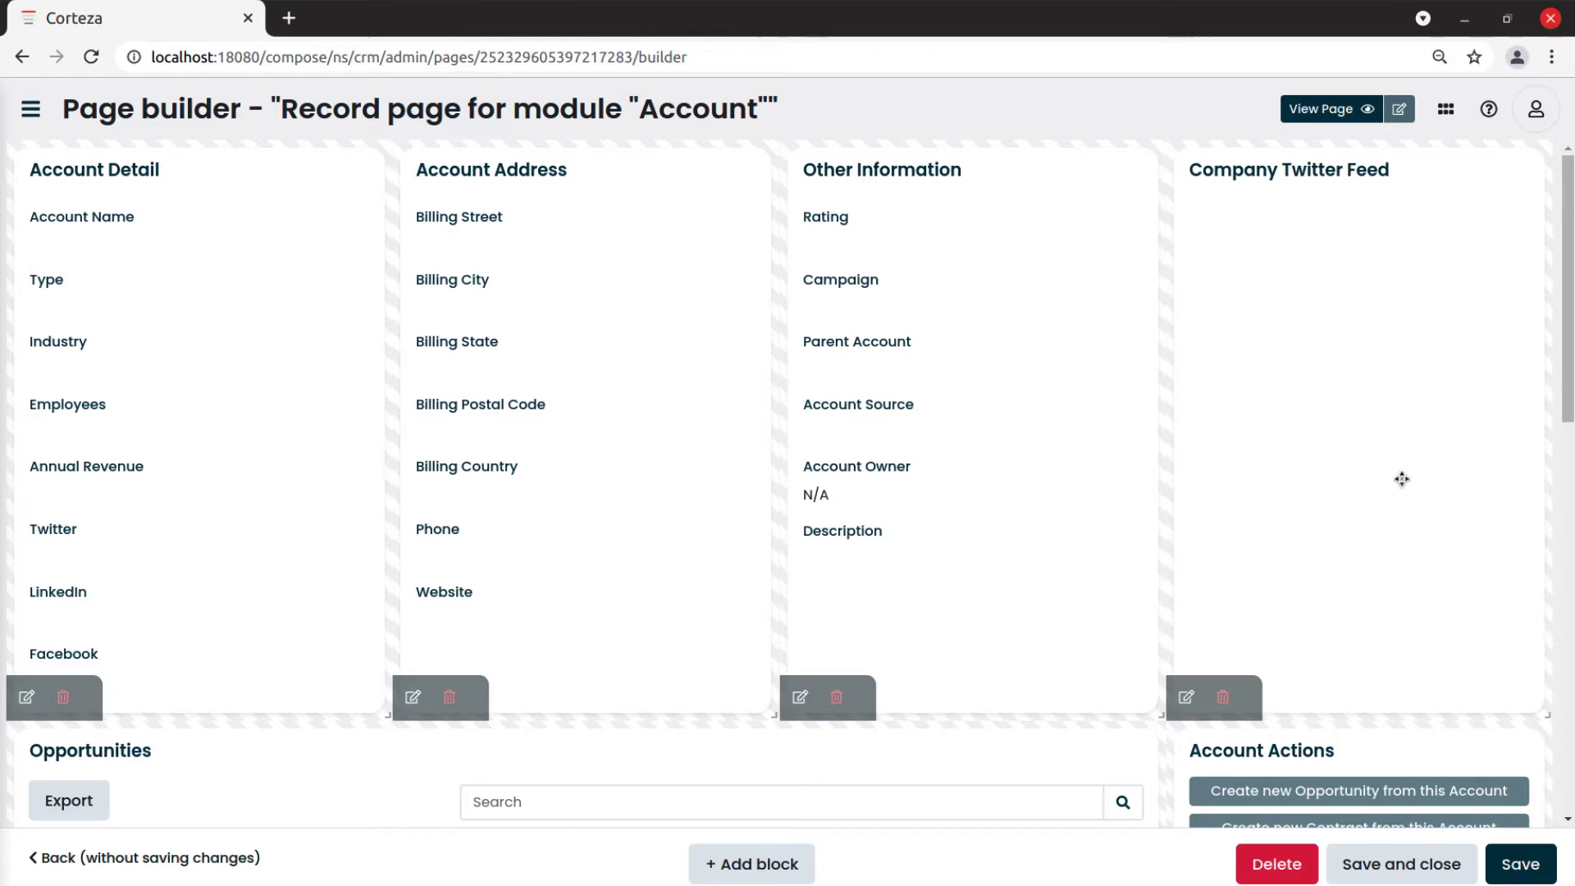
drag(1569, 377, 1569, 690)
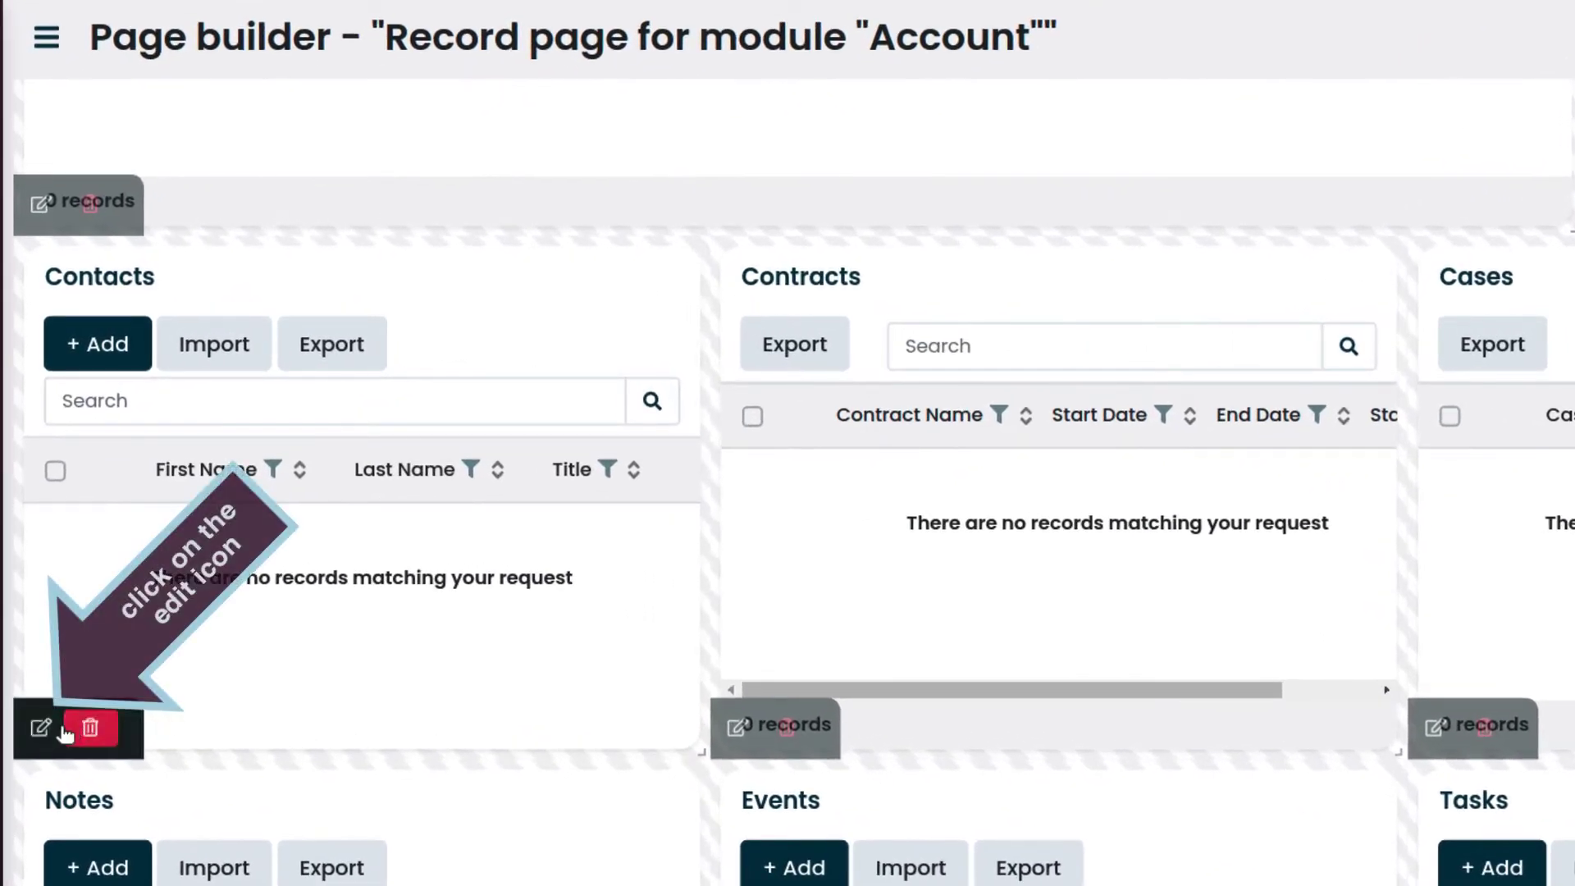
Step: Turn on inline record editing in the Contacts block for First Name, Last Name and Title
click(40, 728)
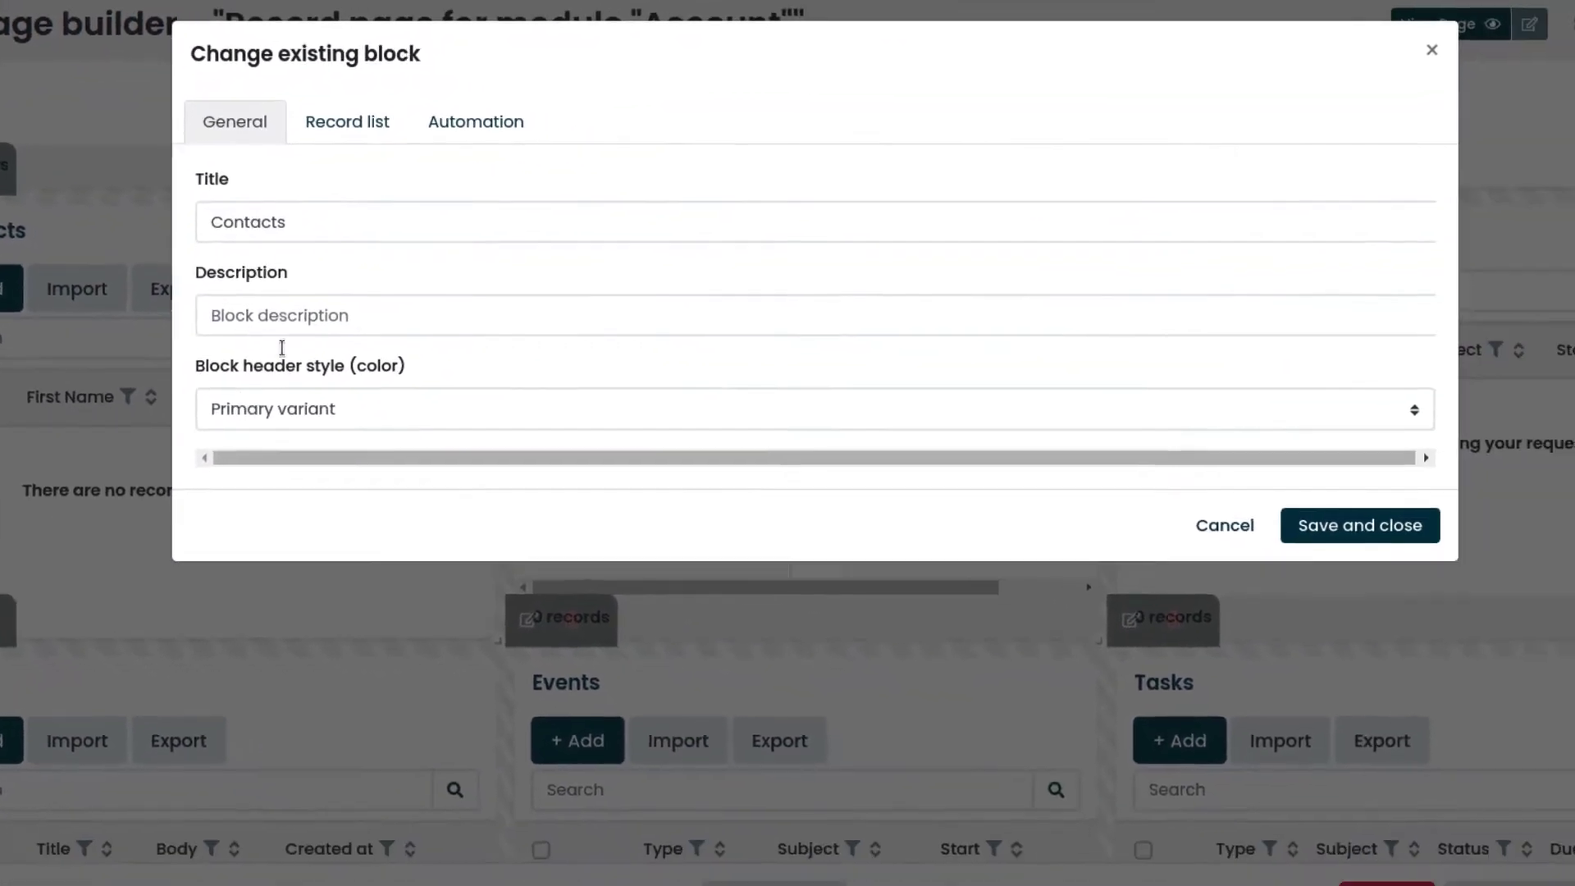
click(333, 128)
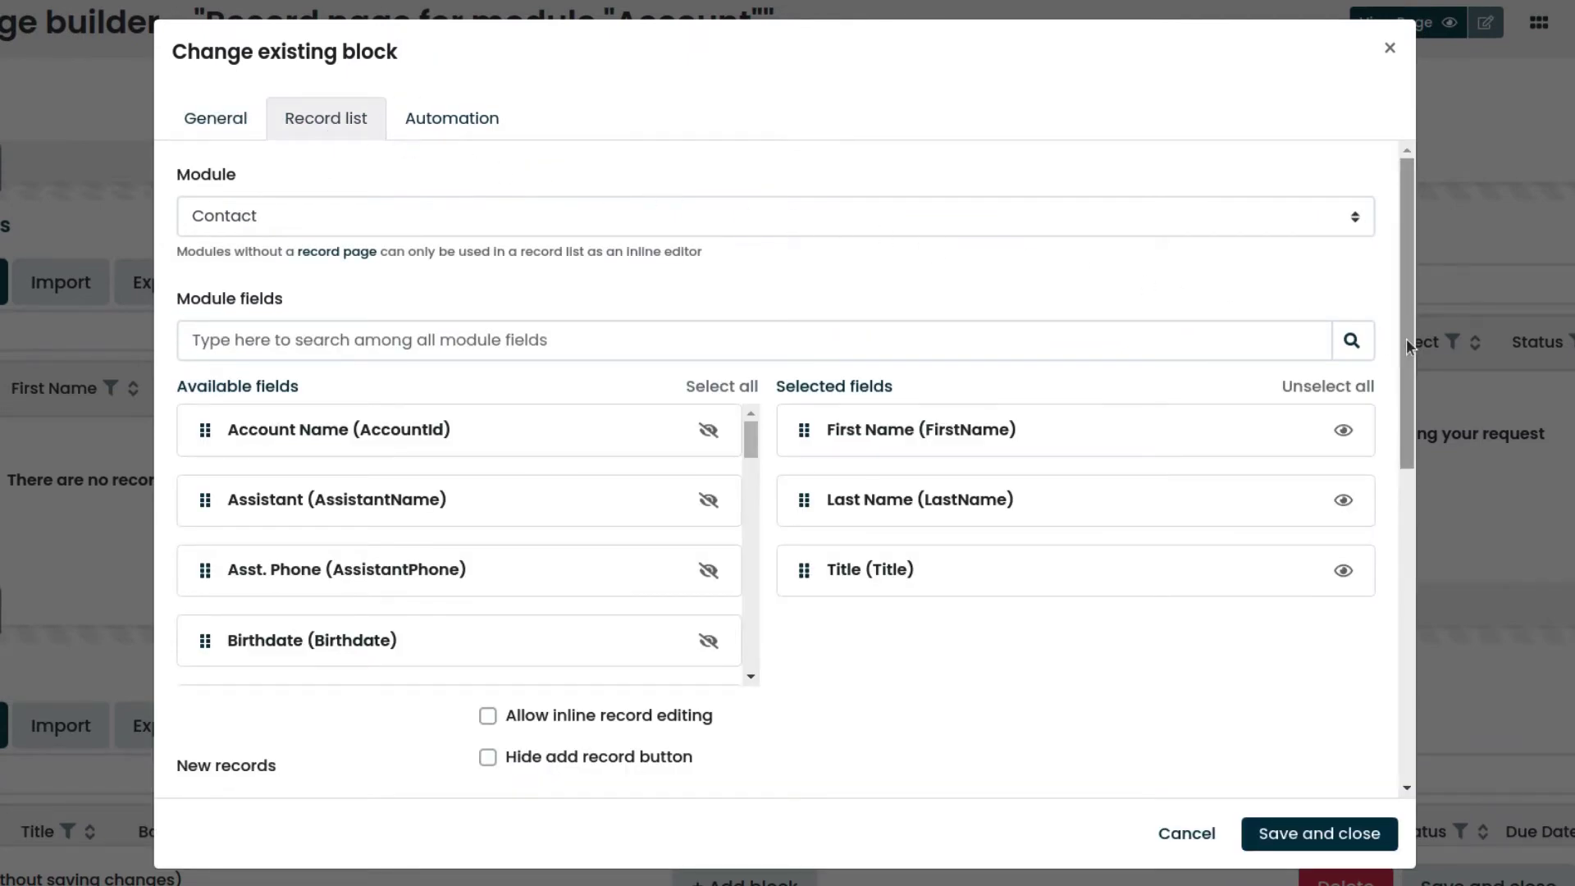
drag(1407, 338, 1394, 597)
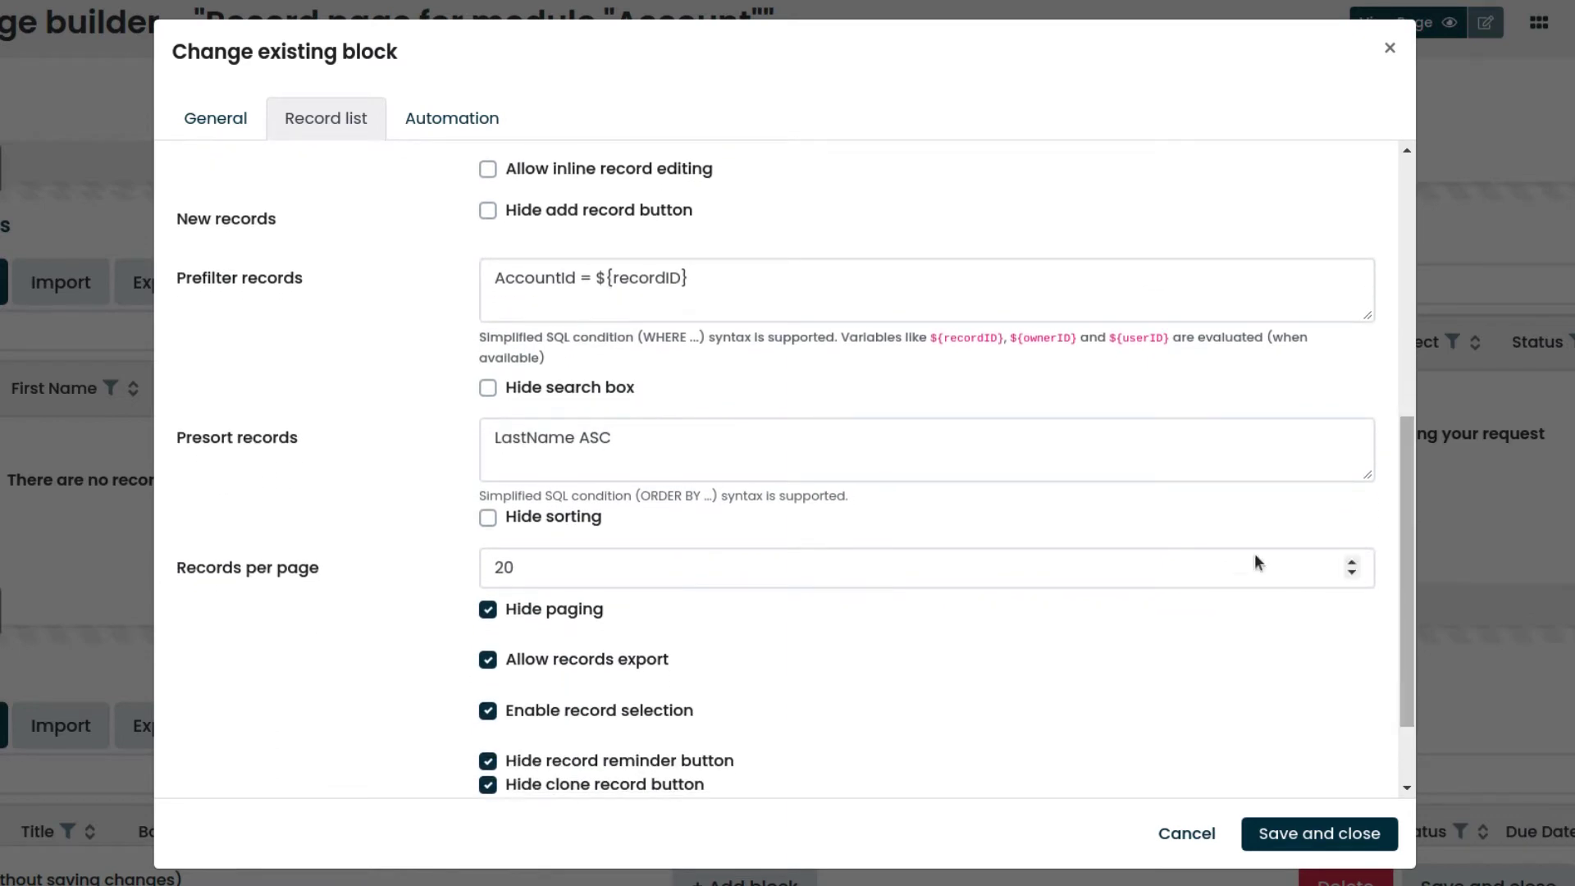
click(487, 173)
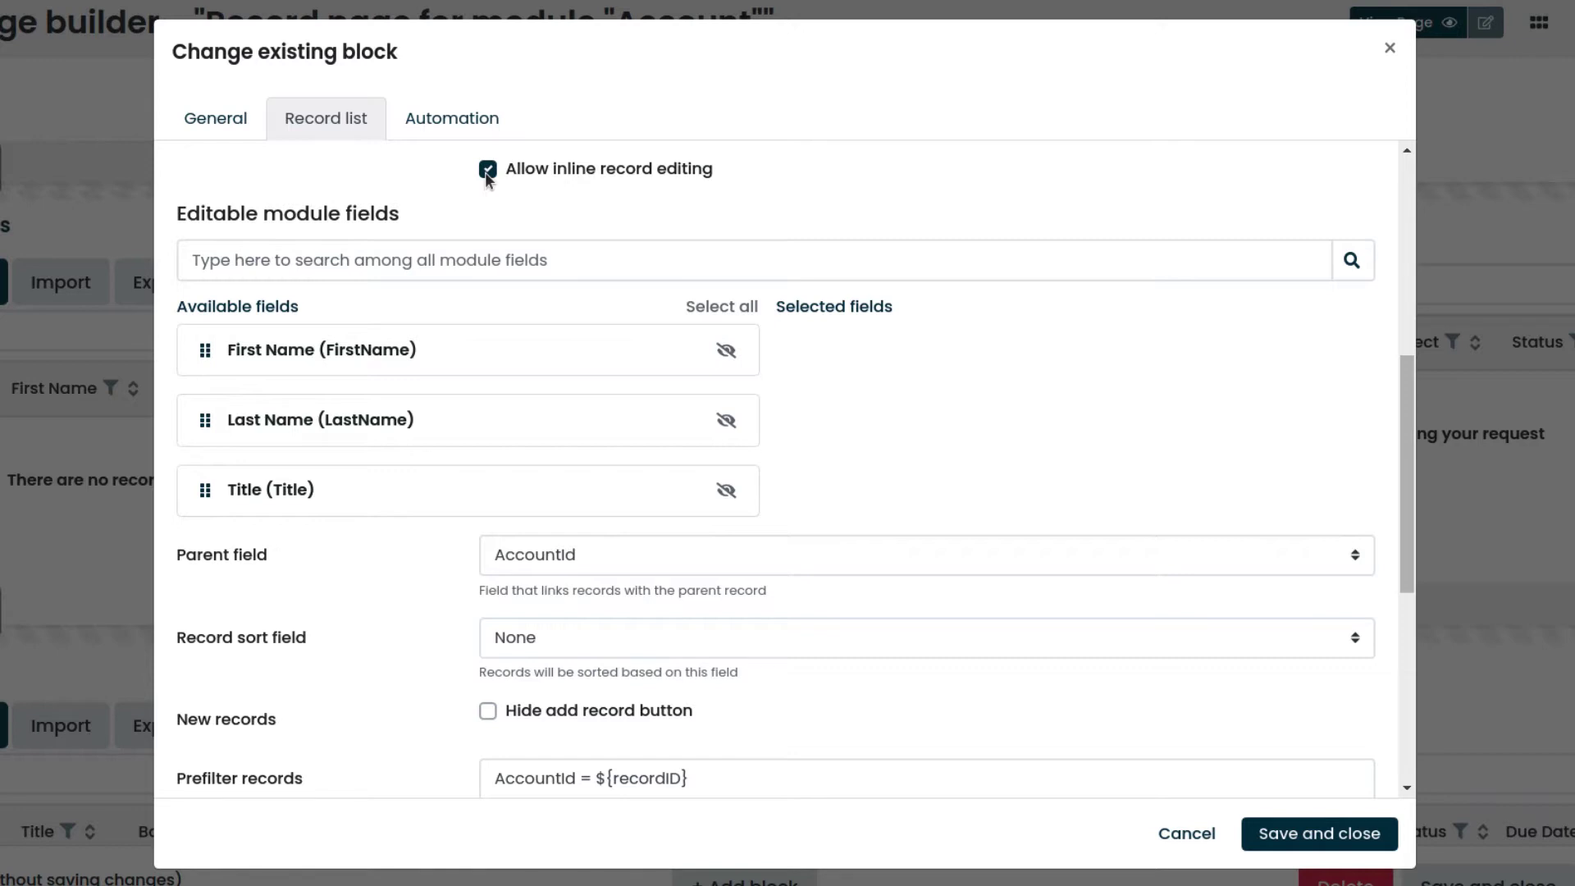
click(726, 354)
click(724, 355)
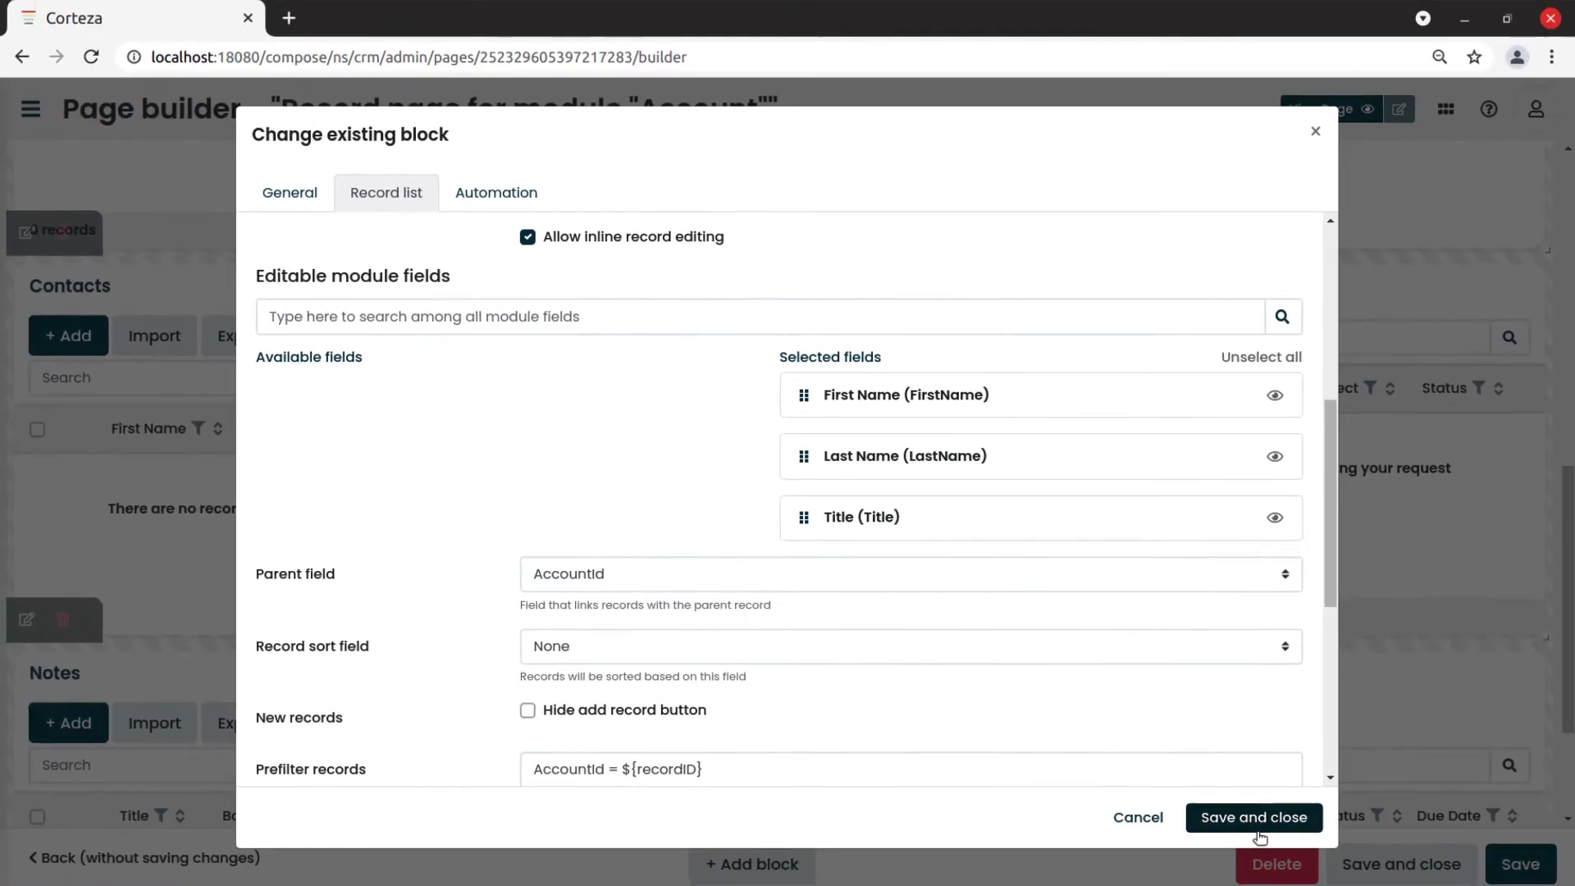
click(1254, 817)
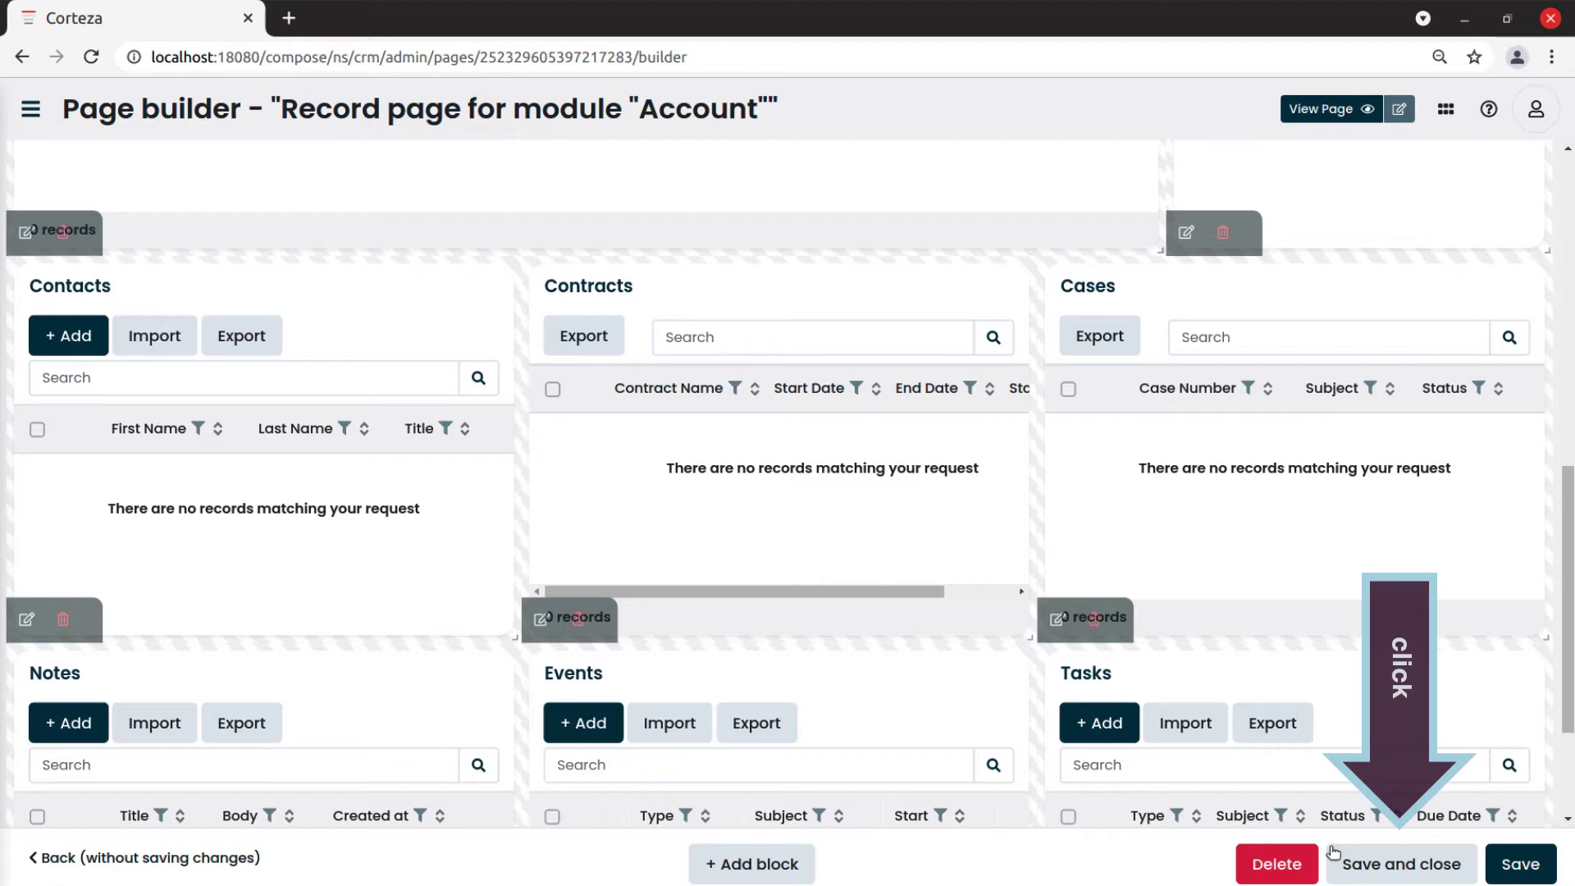
Step: Save the Account page layout, return to the CRM and open Example Inc. from Accounts
click(1373, 866)
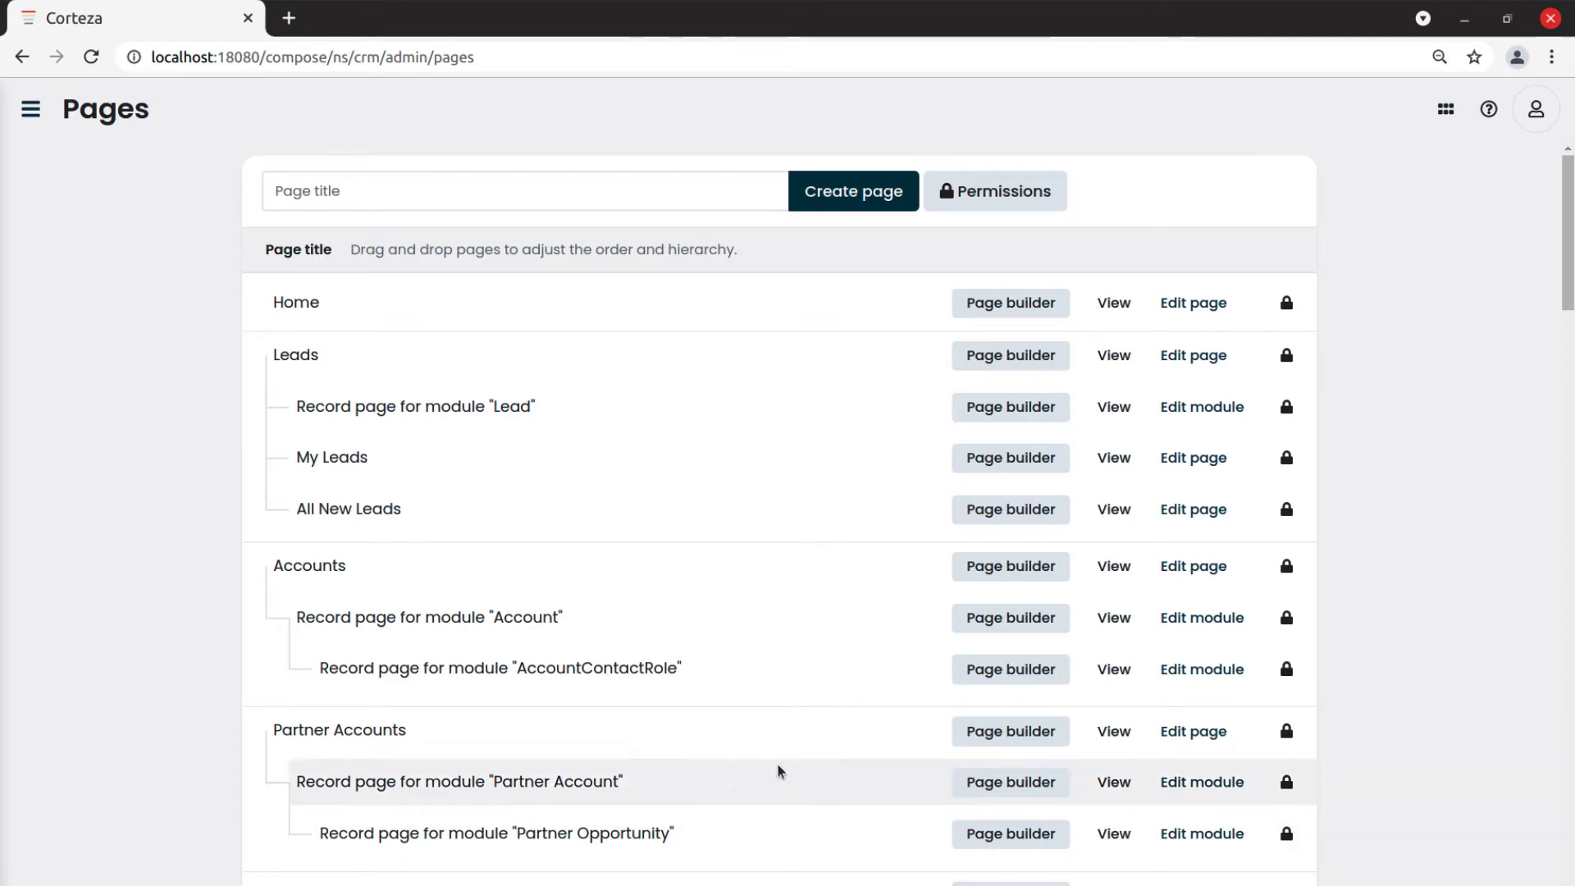
click(31, 110)
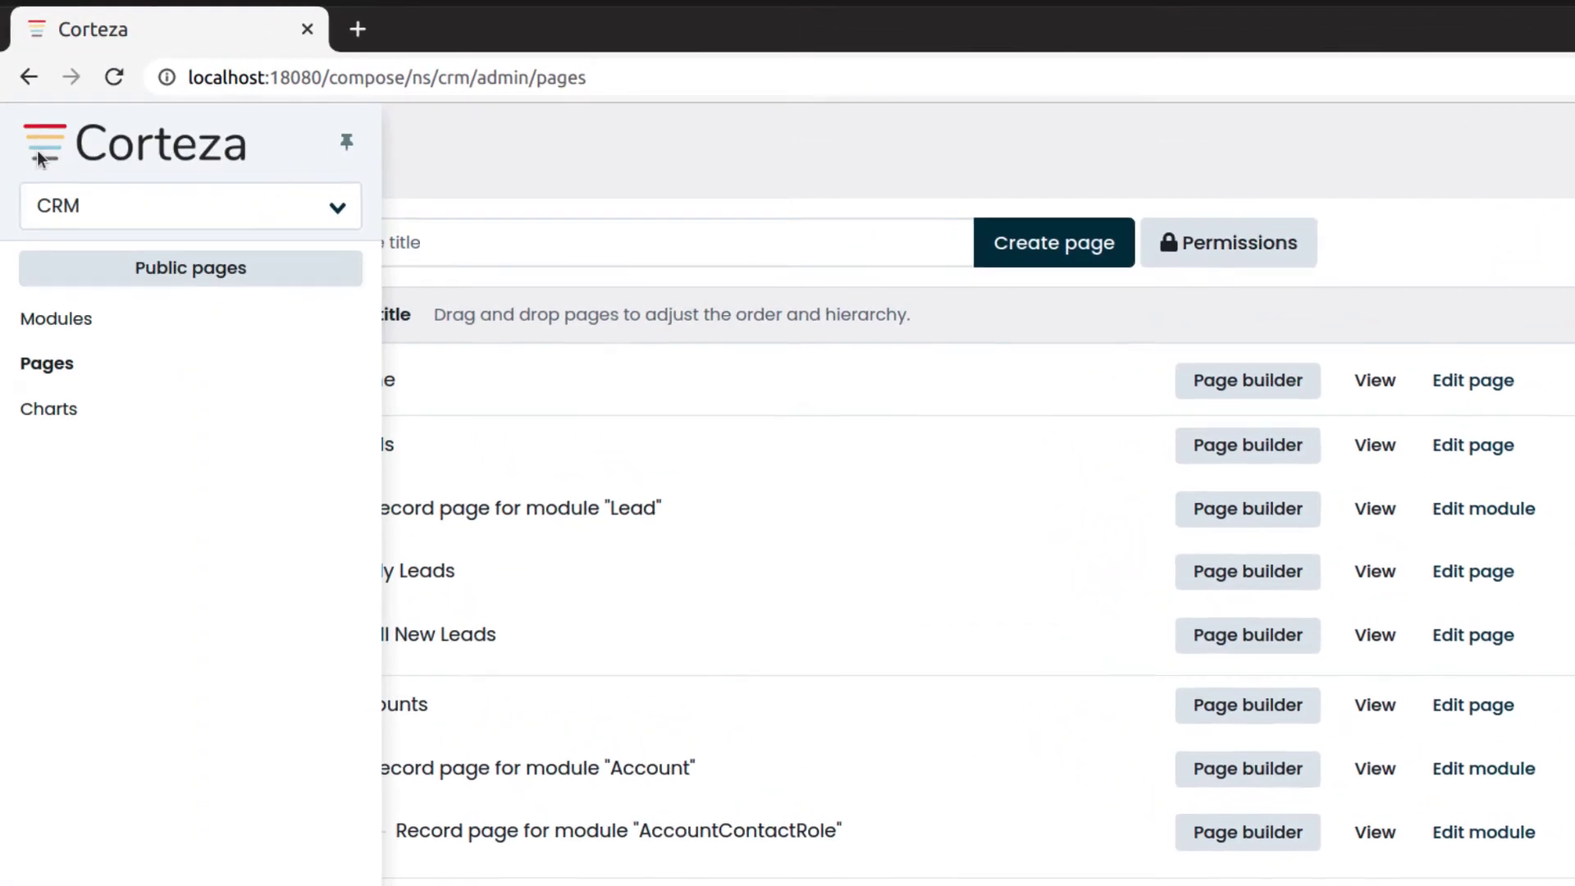
click(173, 280)
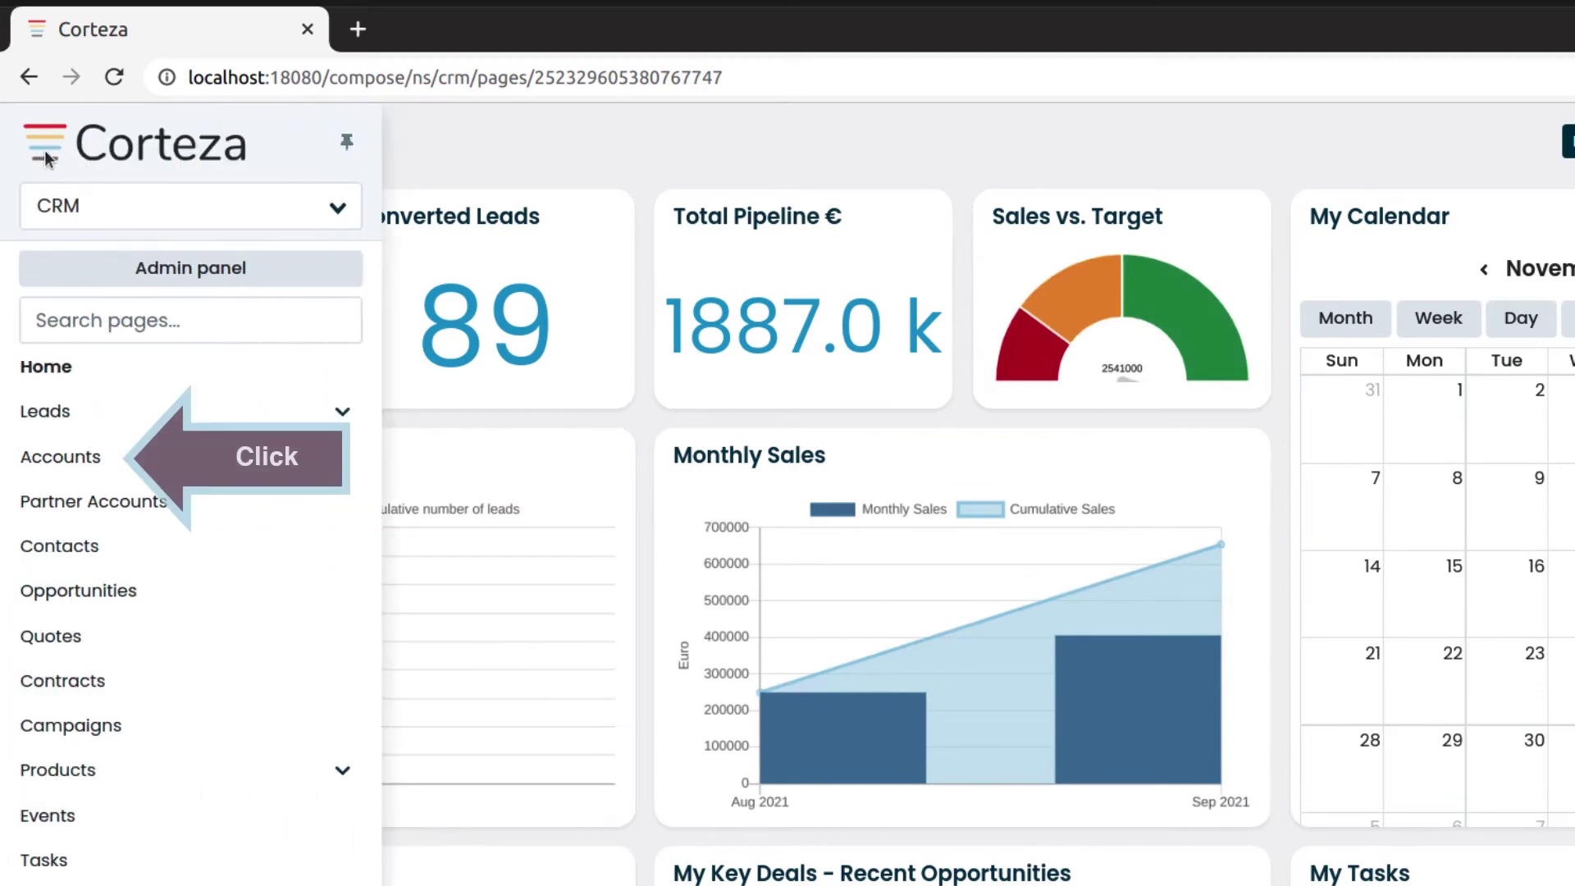
click(61, 457)
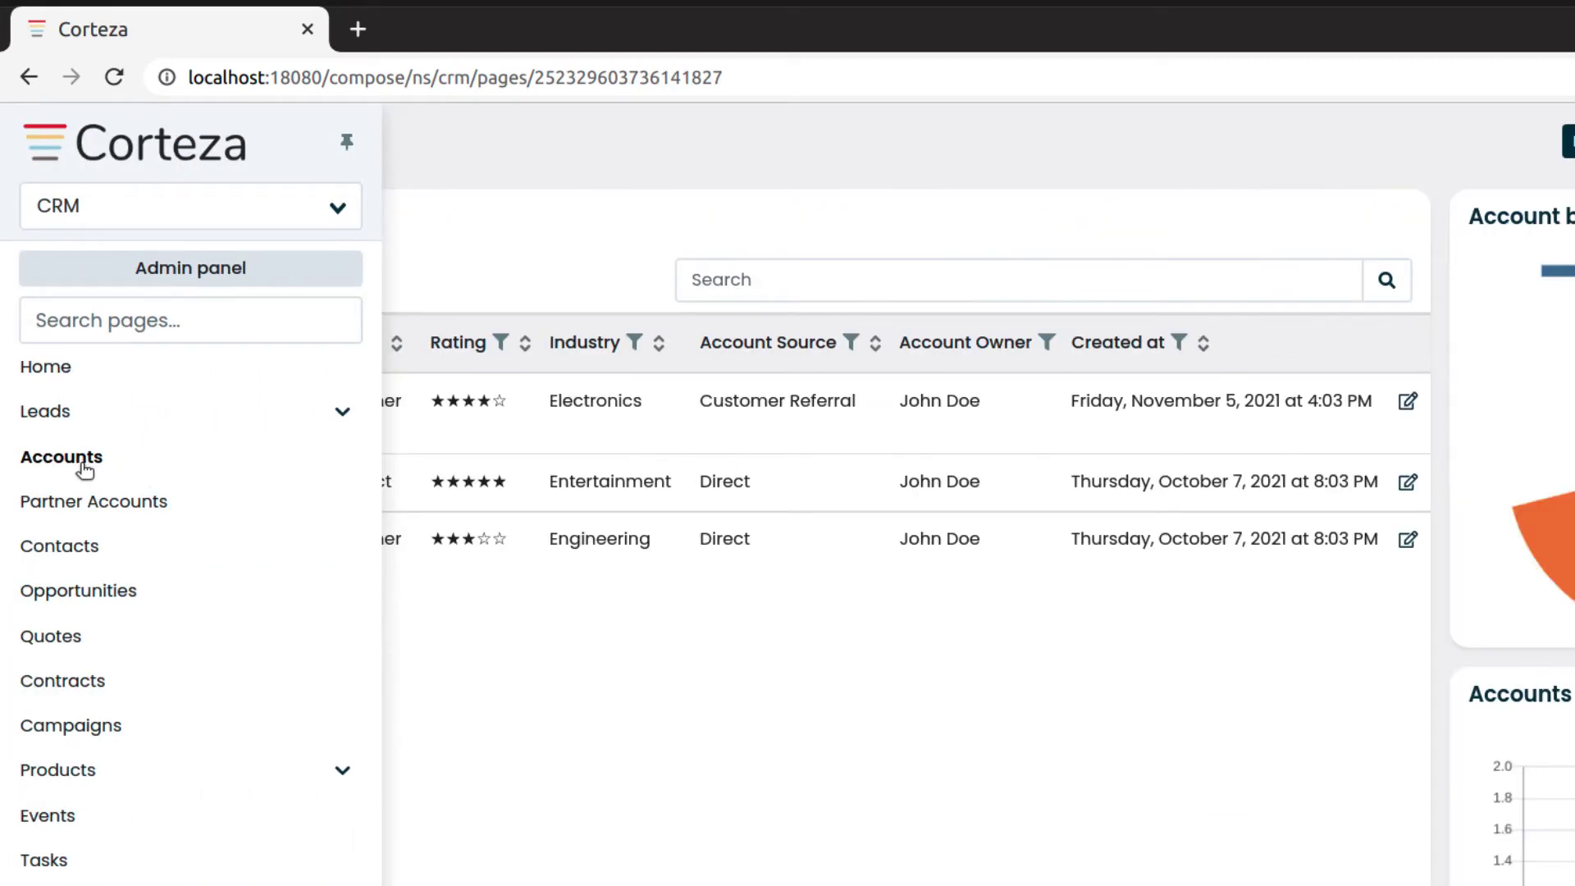
click(612, 415)
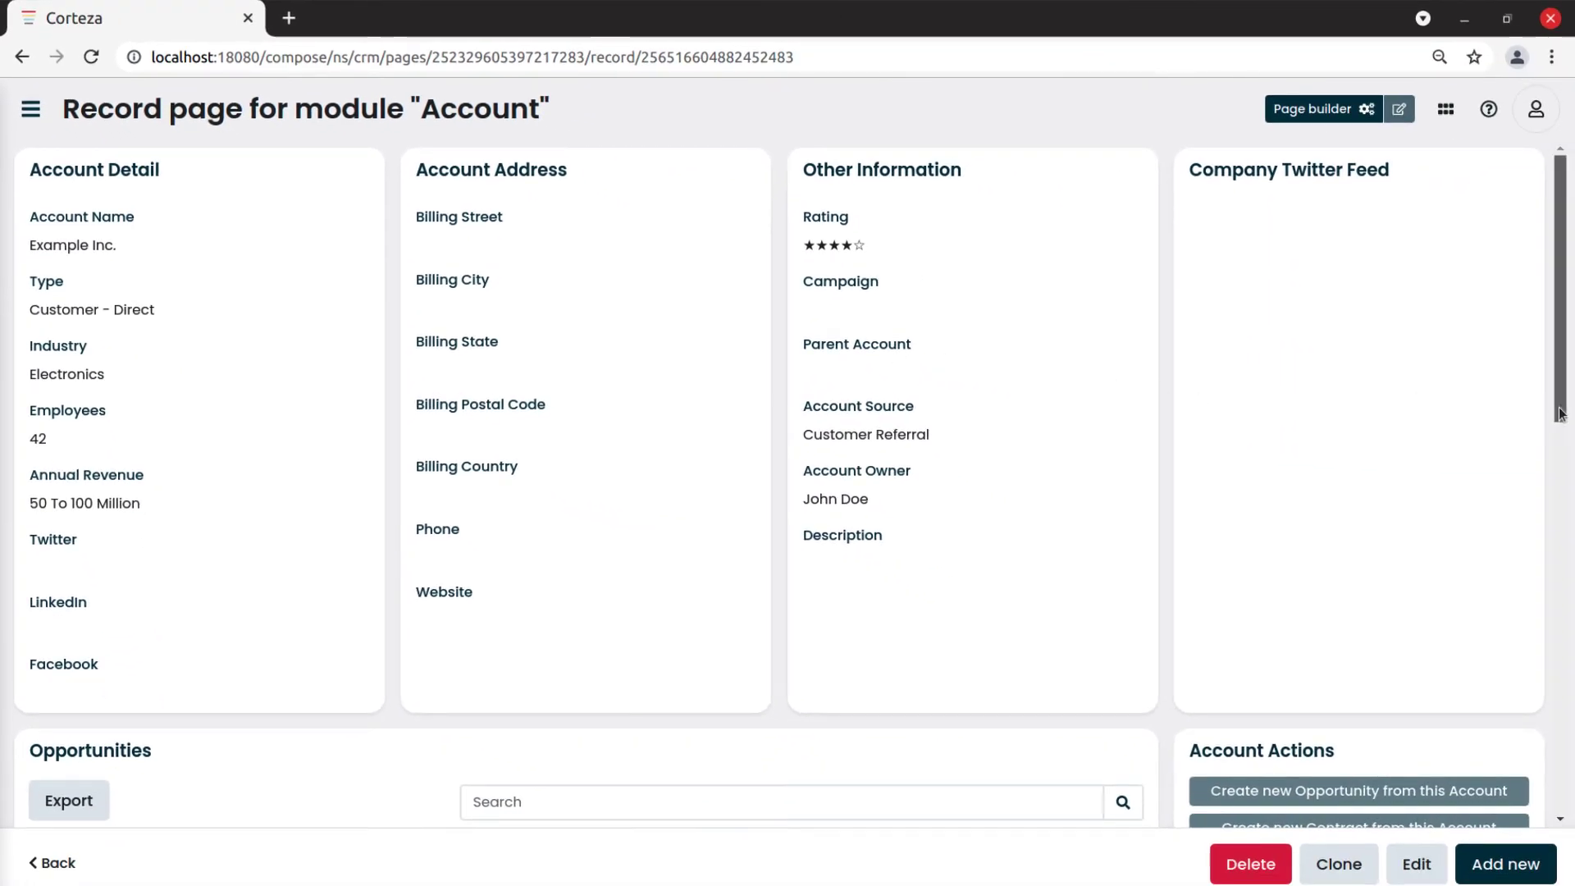
drag(1559, 413, 1552, 692)
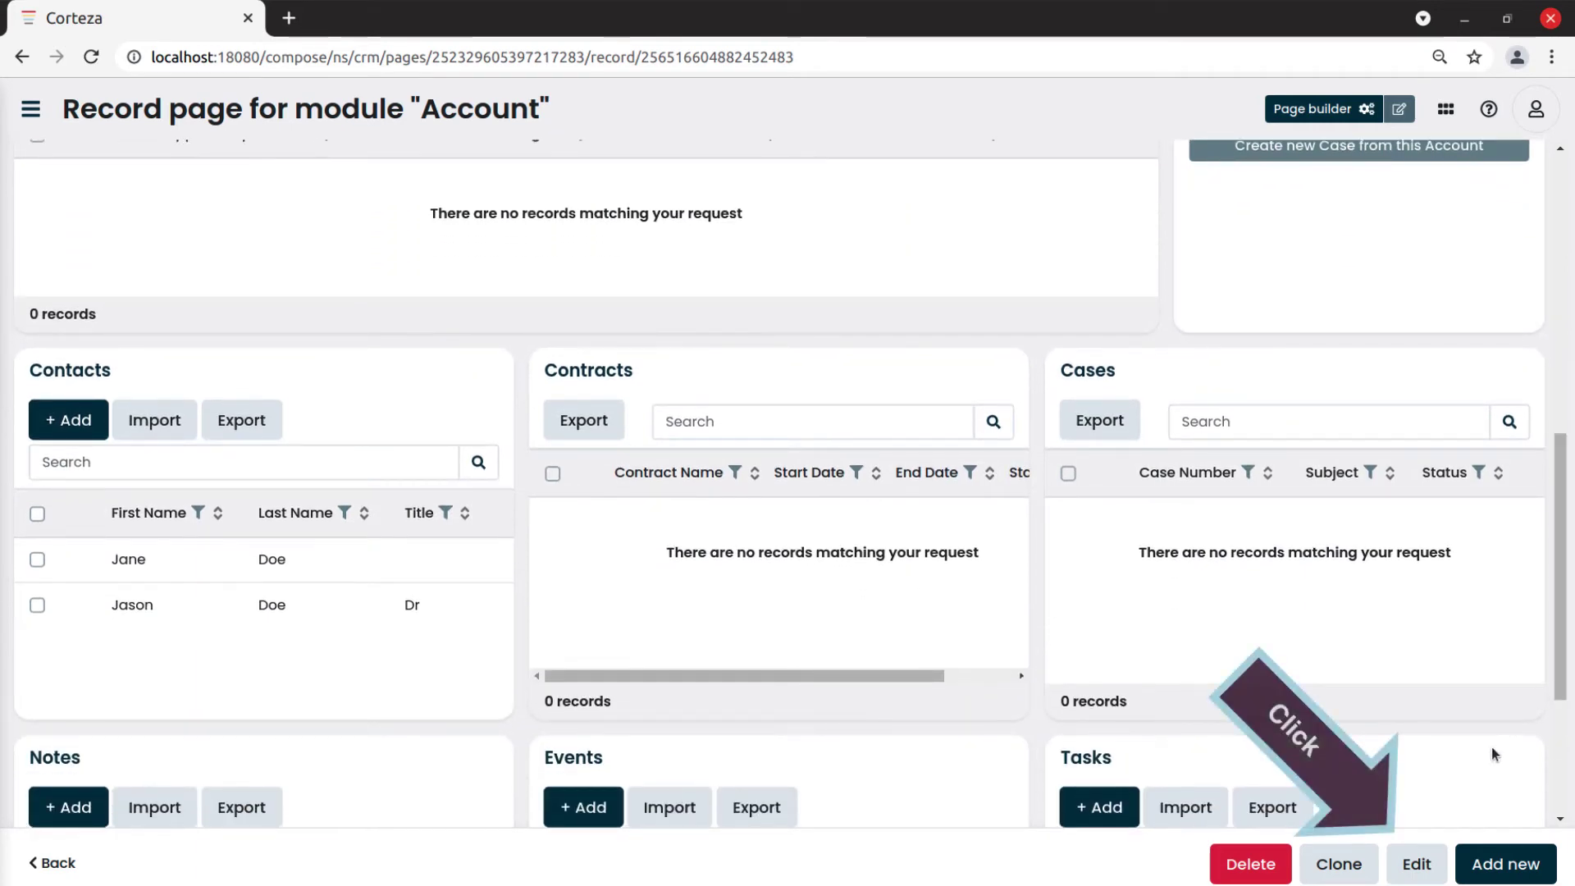
Step: In edit mode, give Jane the title President and rename her Janet
click(1417, 864)
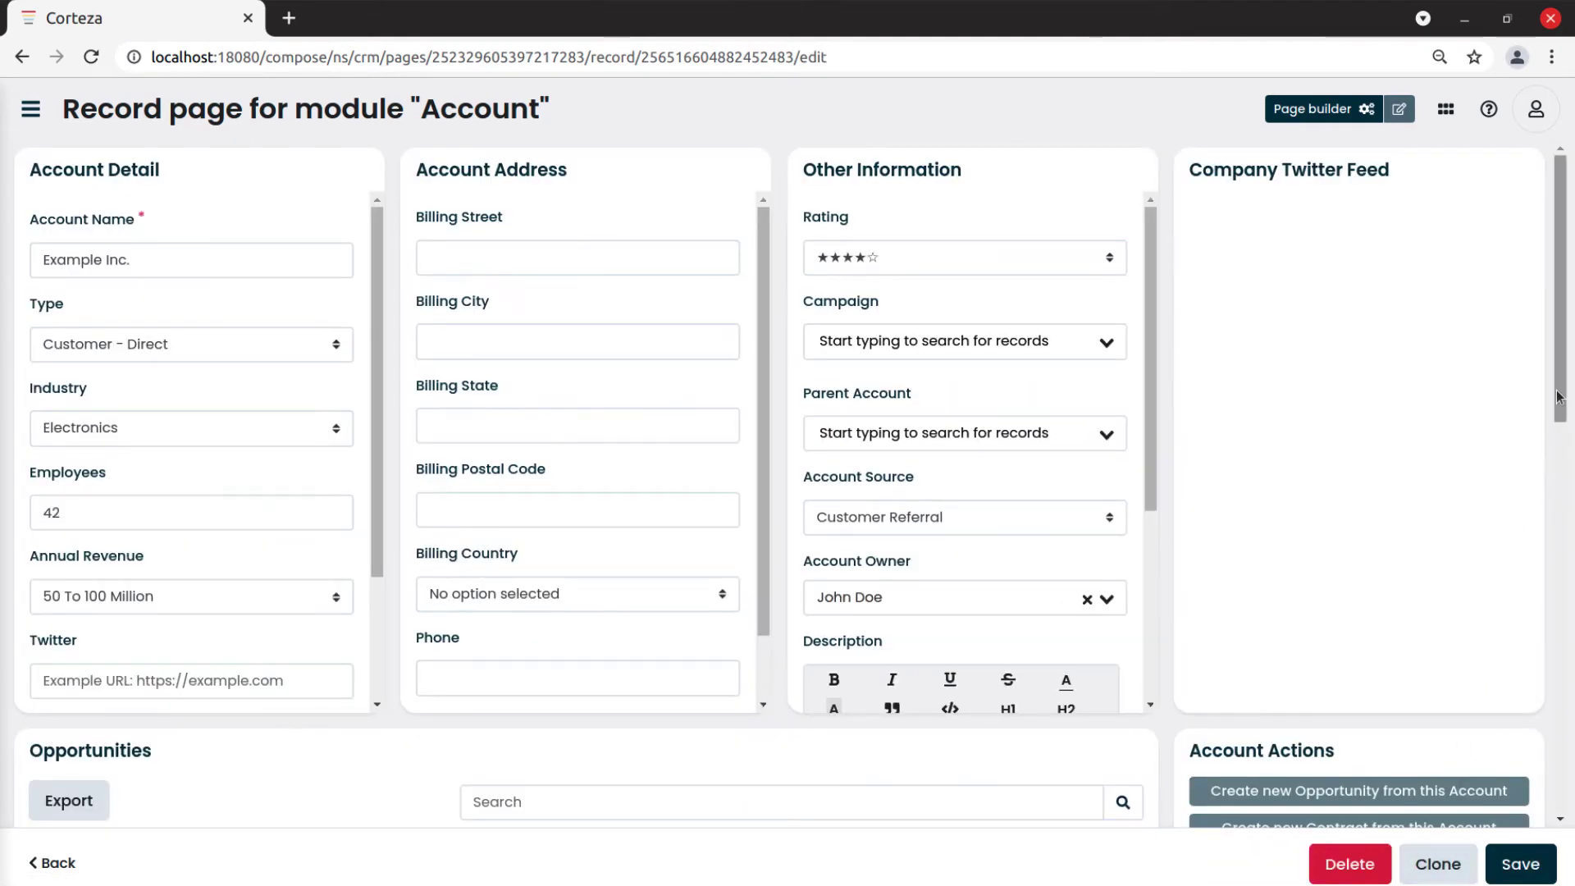
drag(1563, 410, 1567, 726)
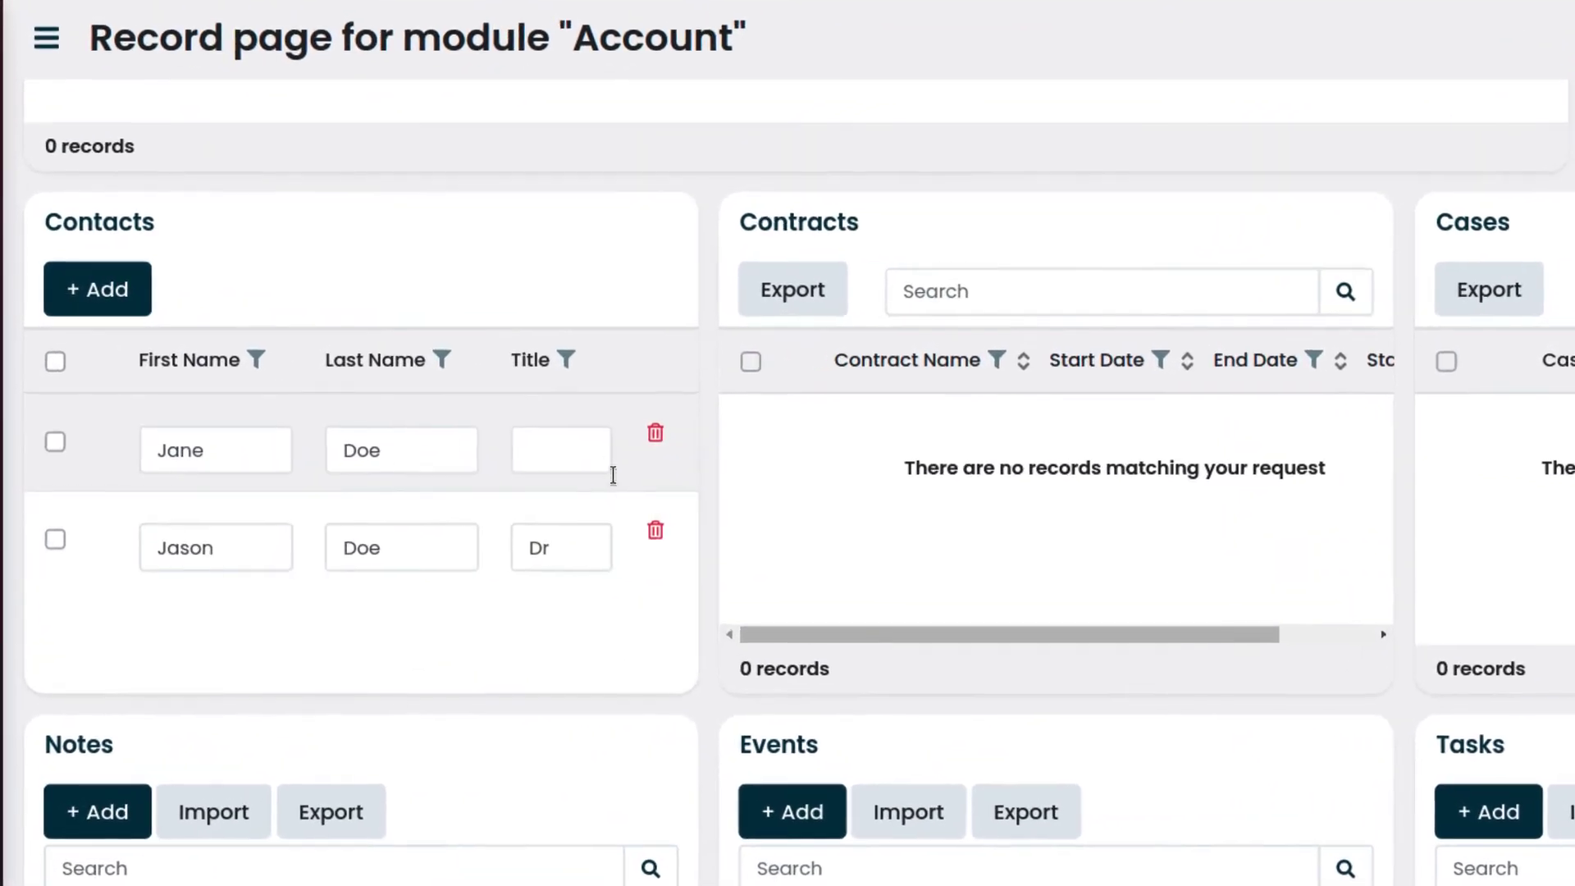
click(606, 456)
text(Presi)
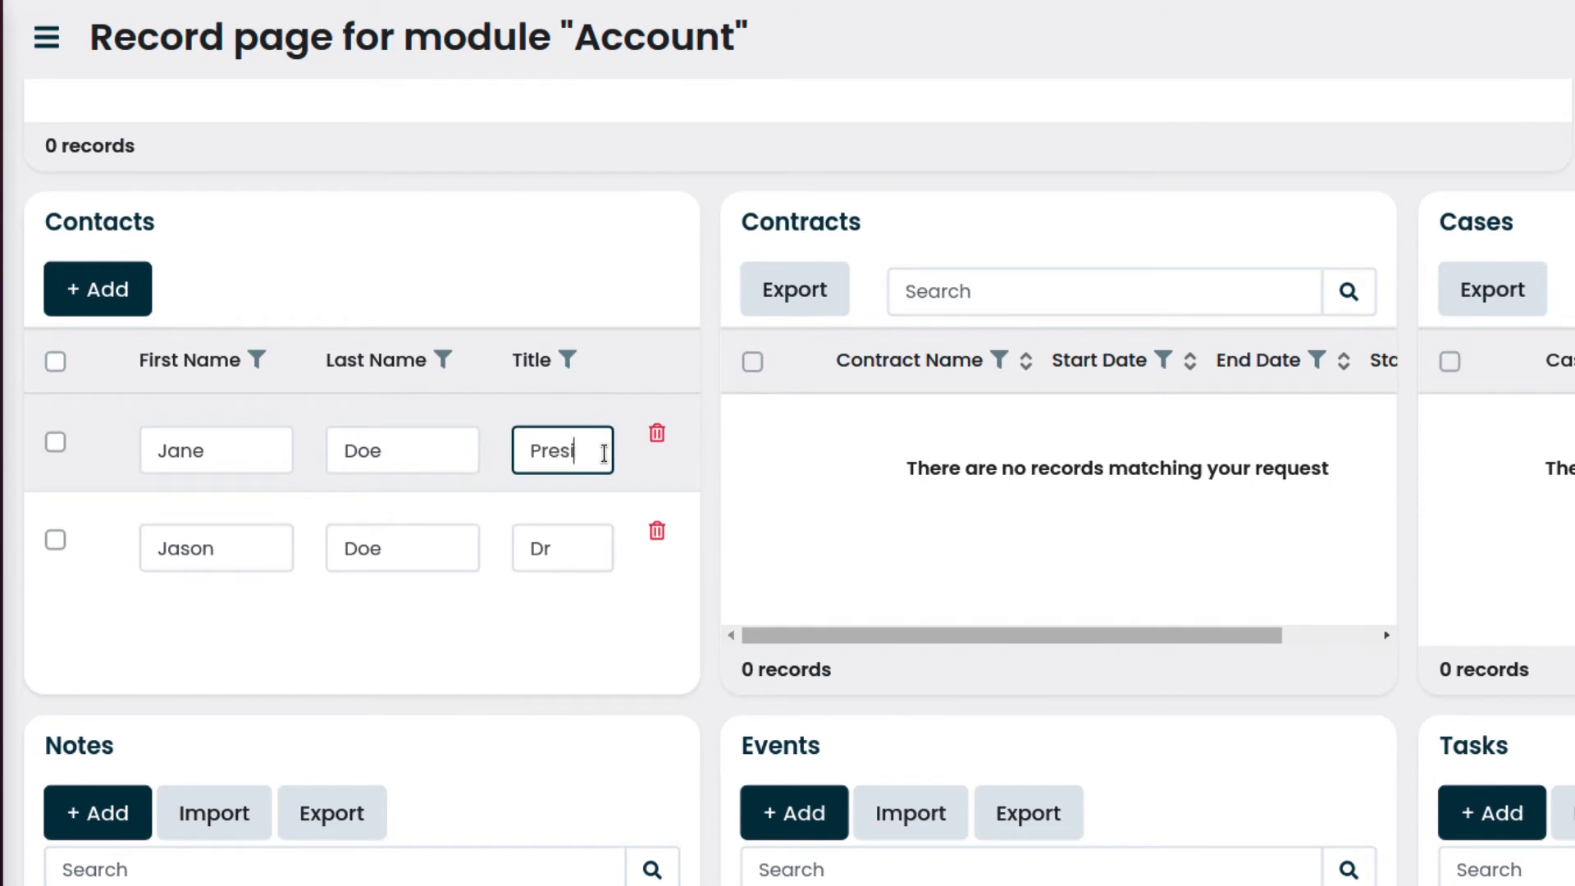
text(dent)
click(270, 450)
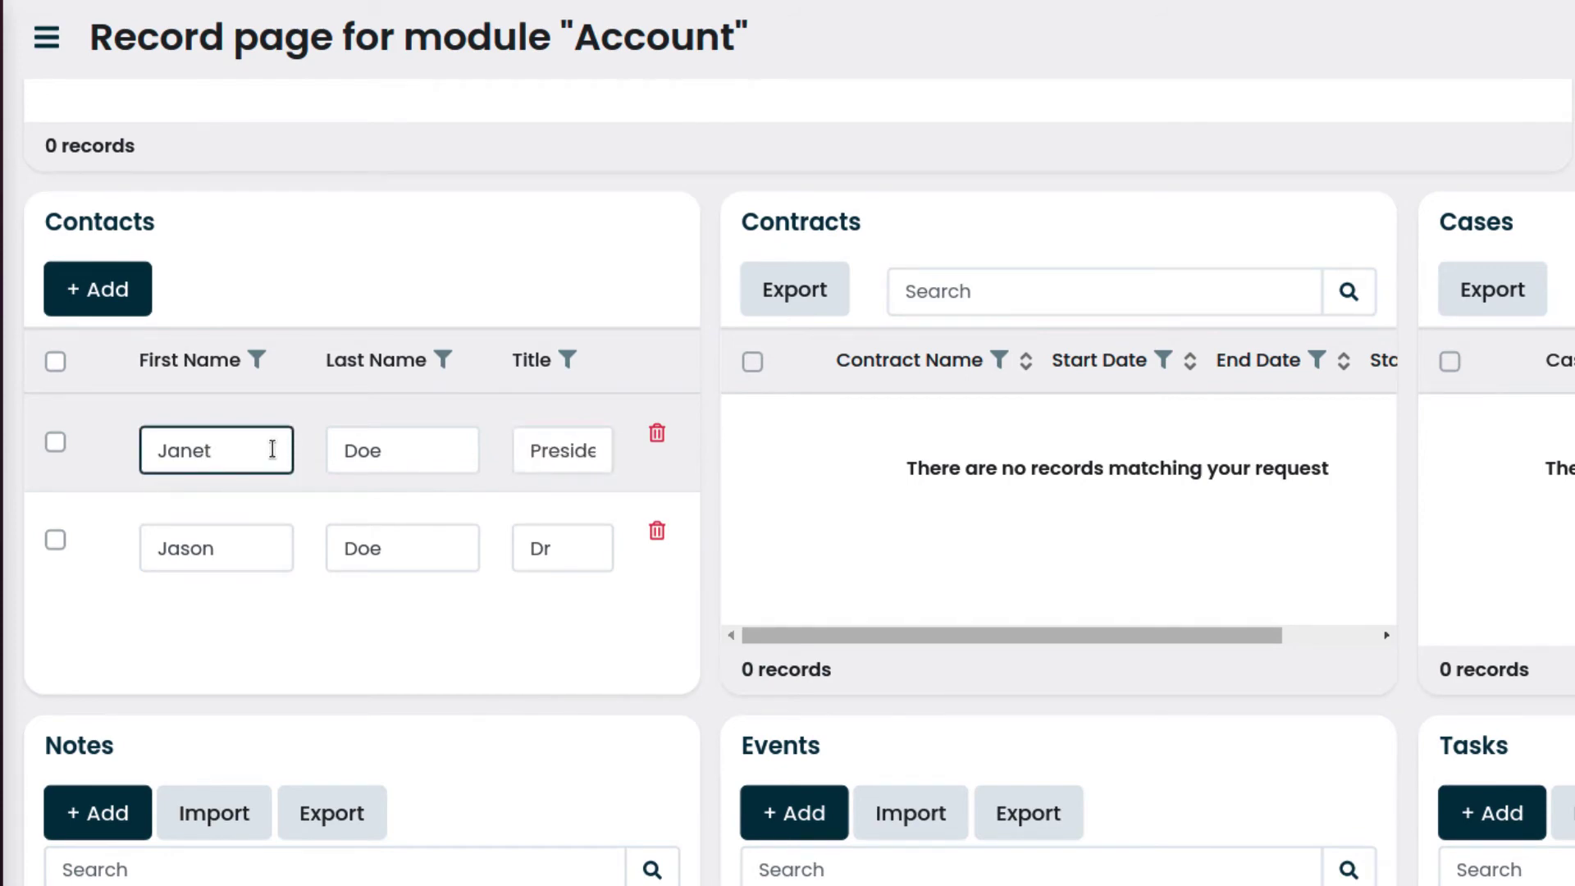
Step: Add an inline contact row for Jeremy Doe with title Mr
click(86, 305)
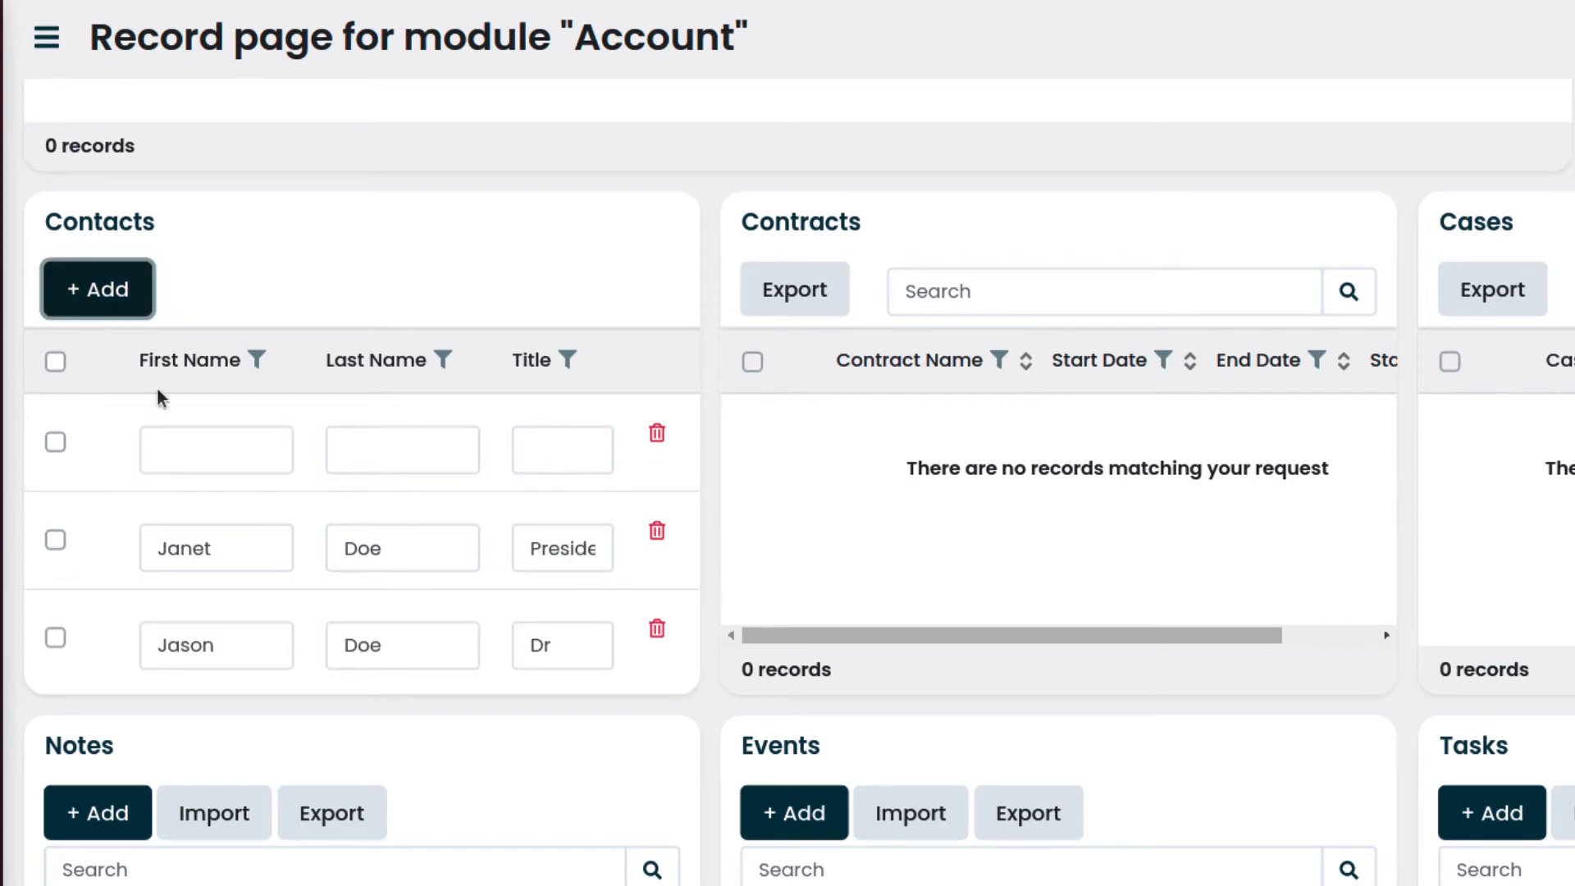
click(270, 448)
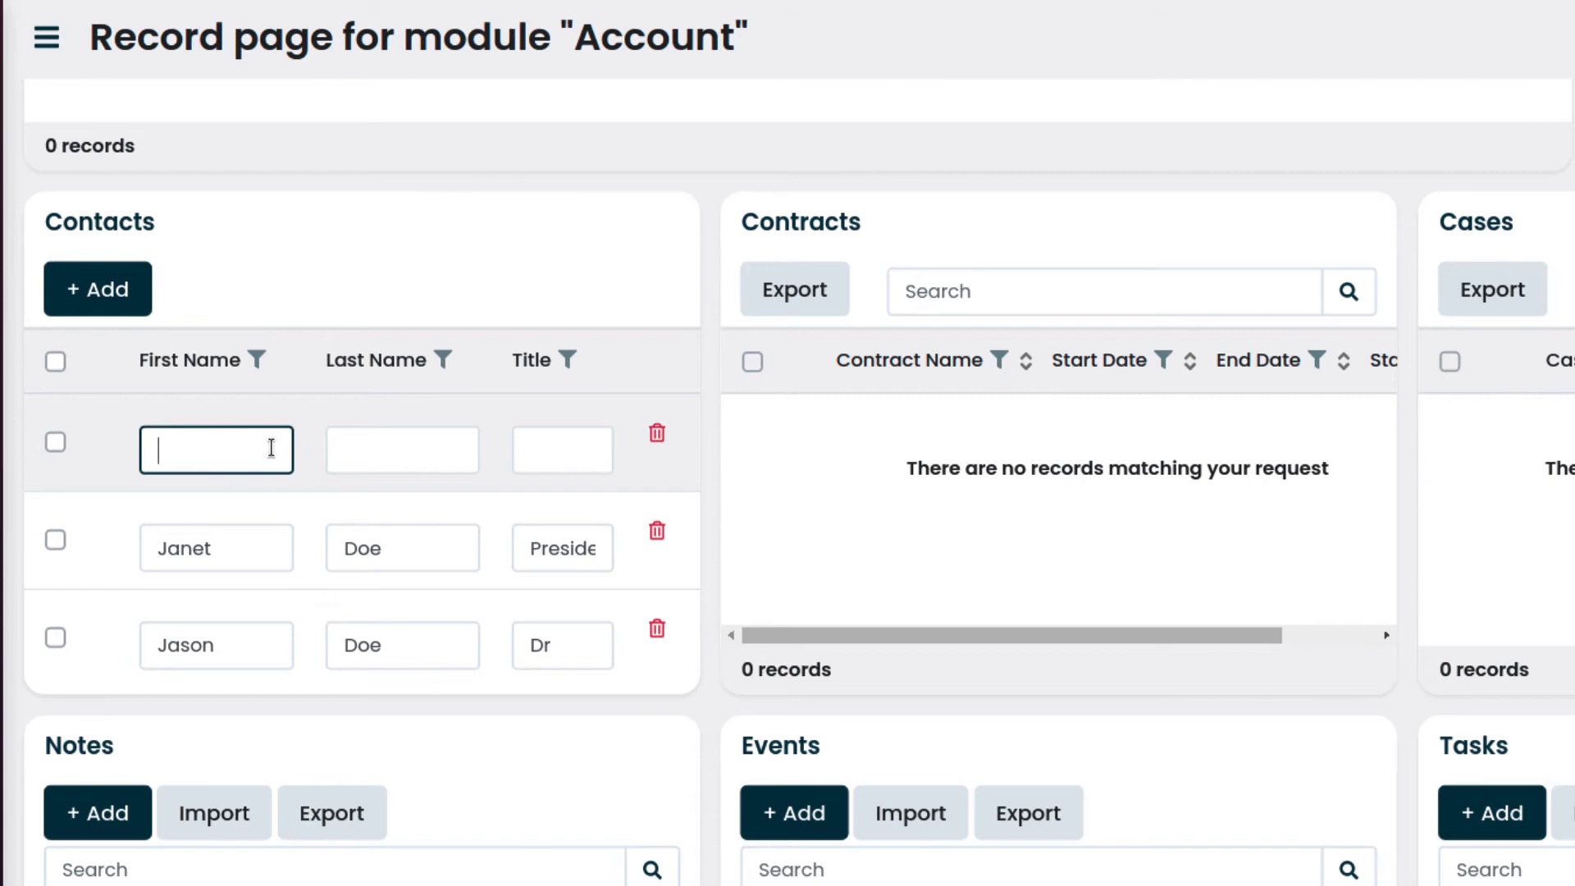
text(Jeremy)
click(464, 452)
text(Doe)
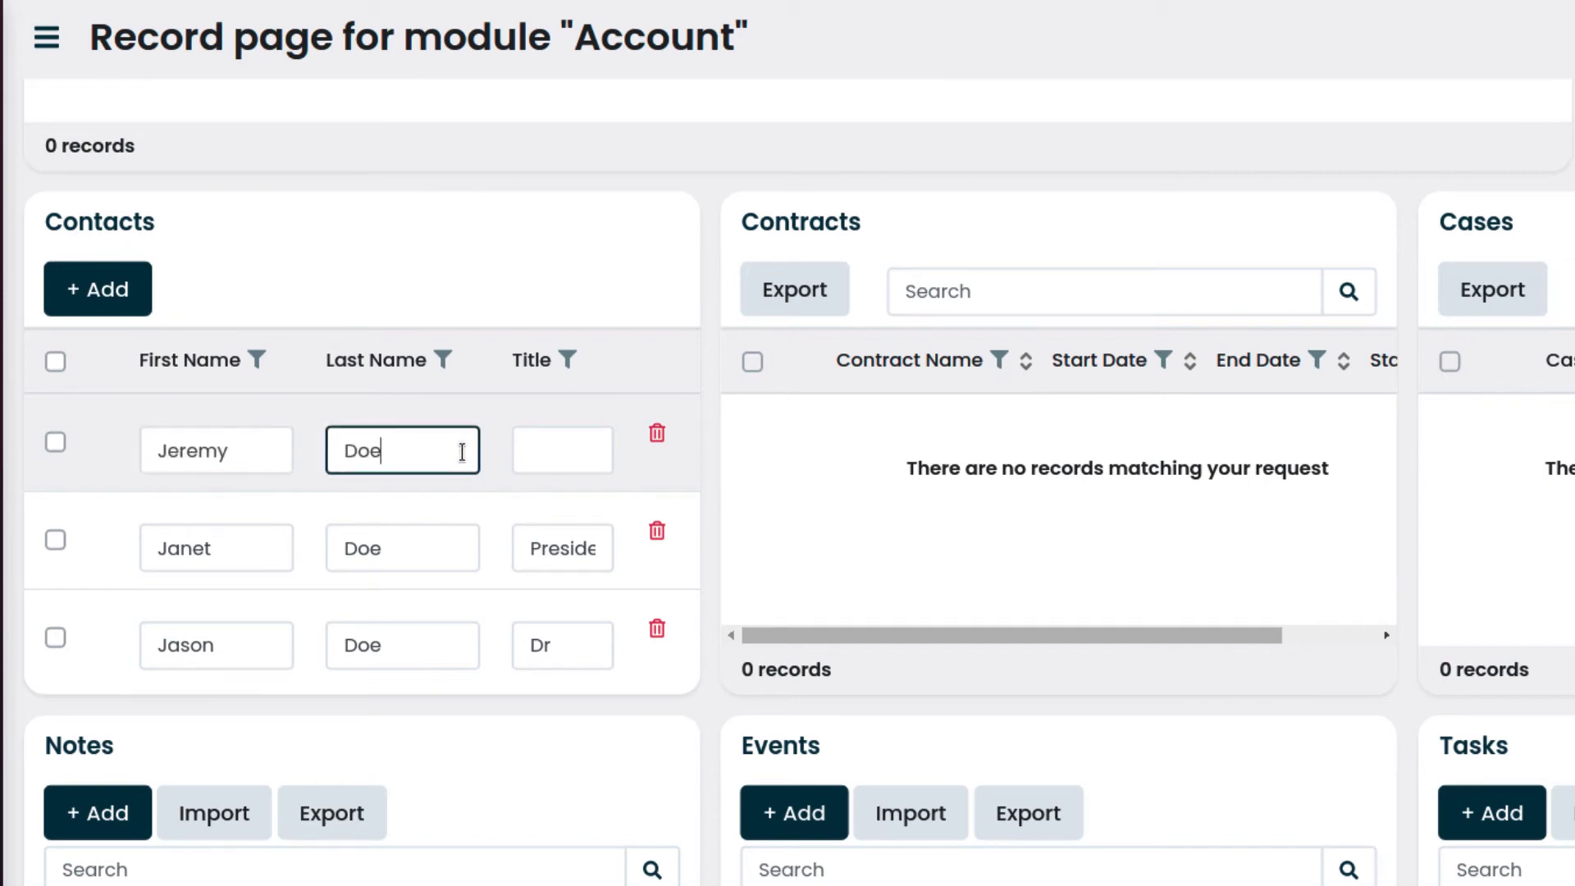
click(605, 457)
text(Mr)
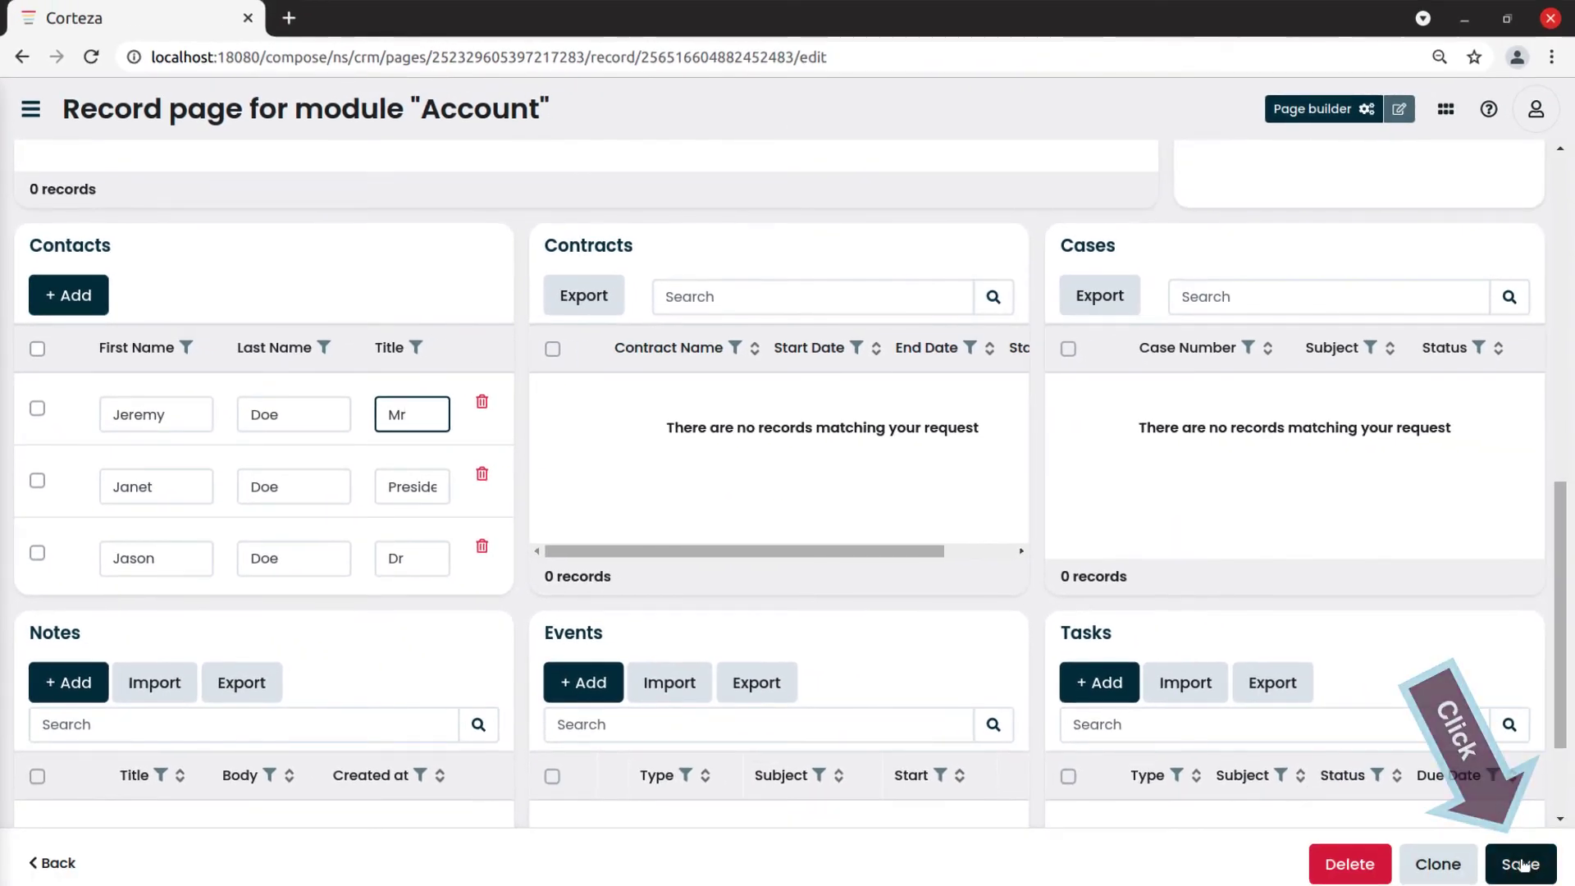
Step: Save the account, view Jeremy Doe's contact record, and go back to Example Inc
click(1523, 865)
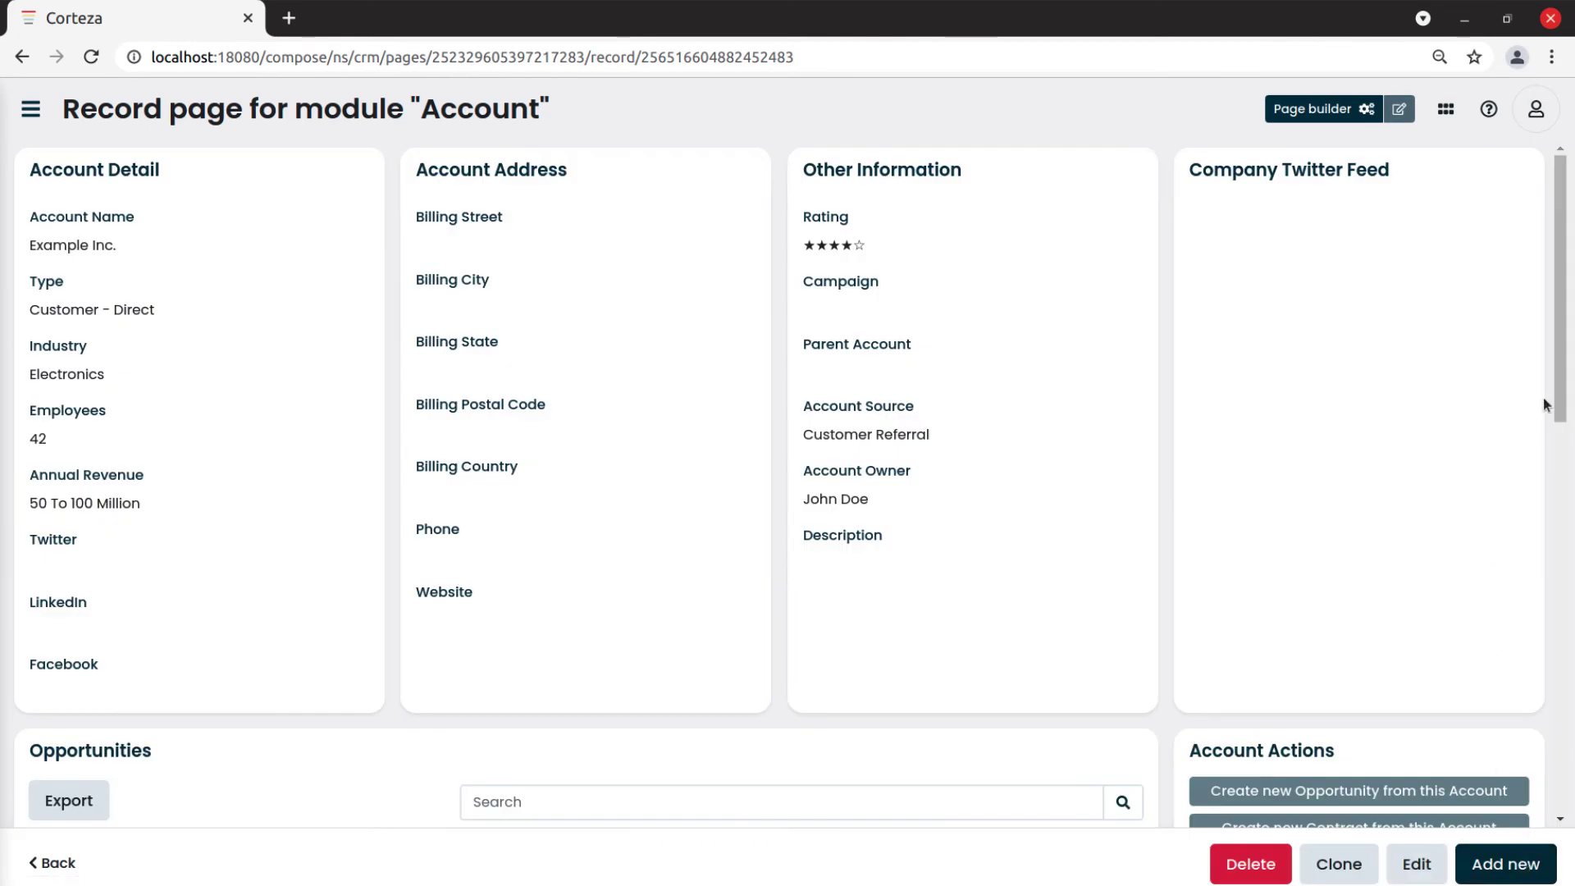
drag(1559, 406, 1559, 732)
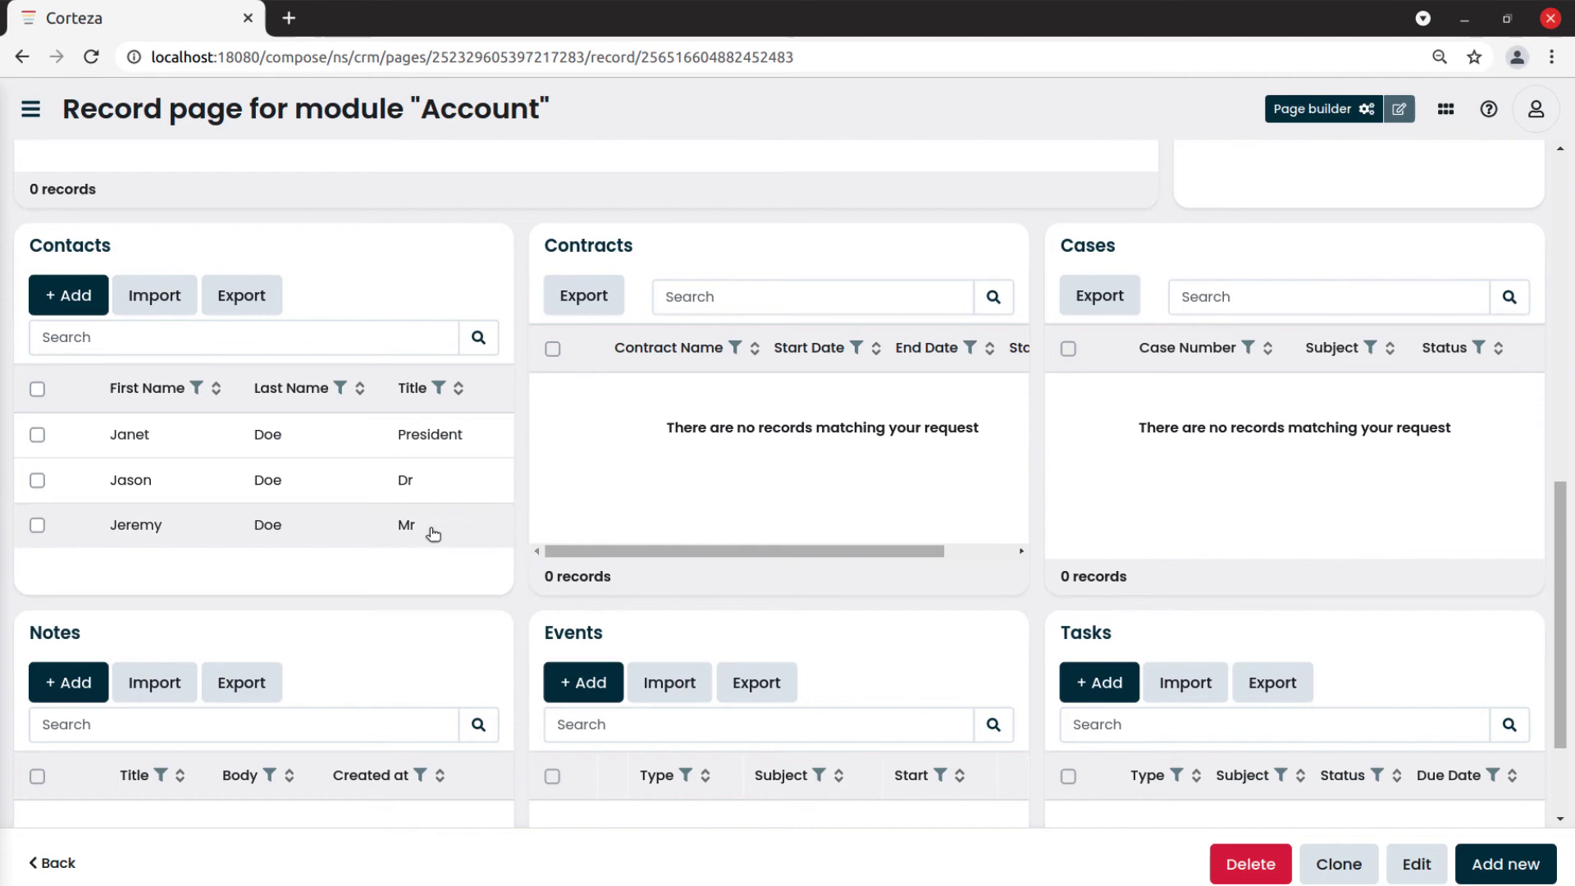
click(430, 532)
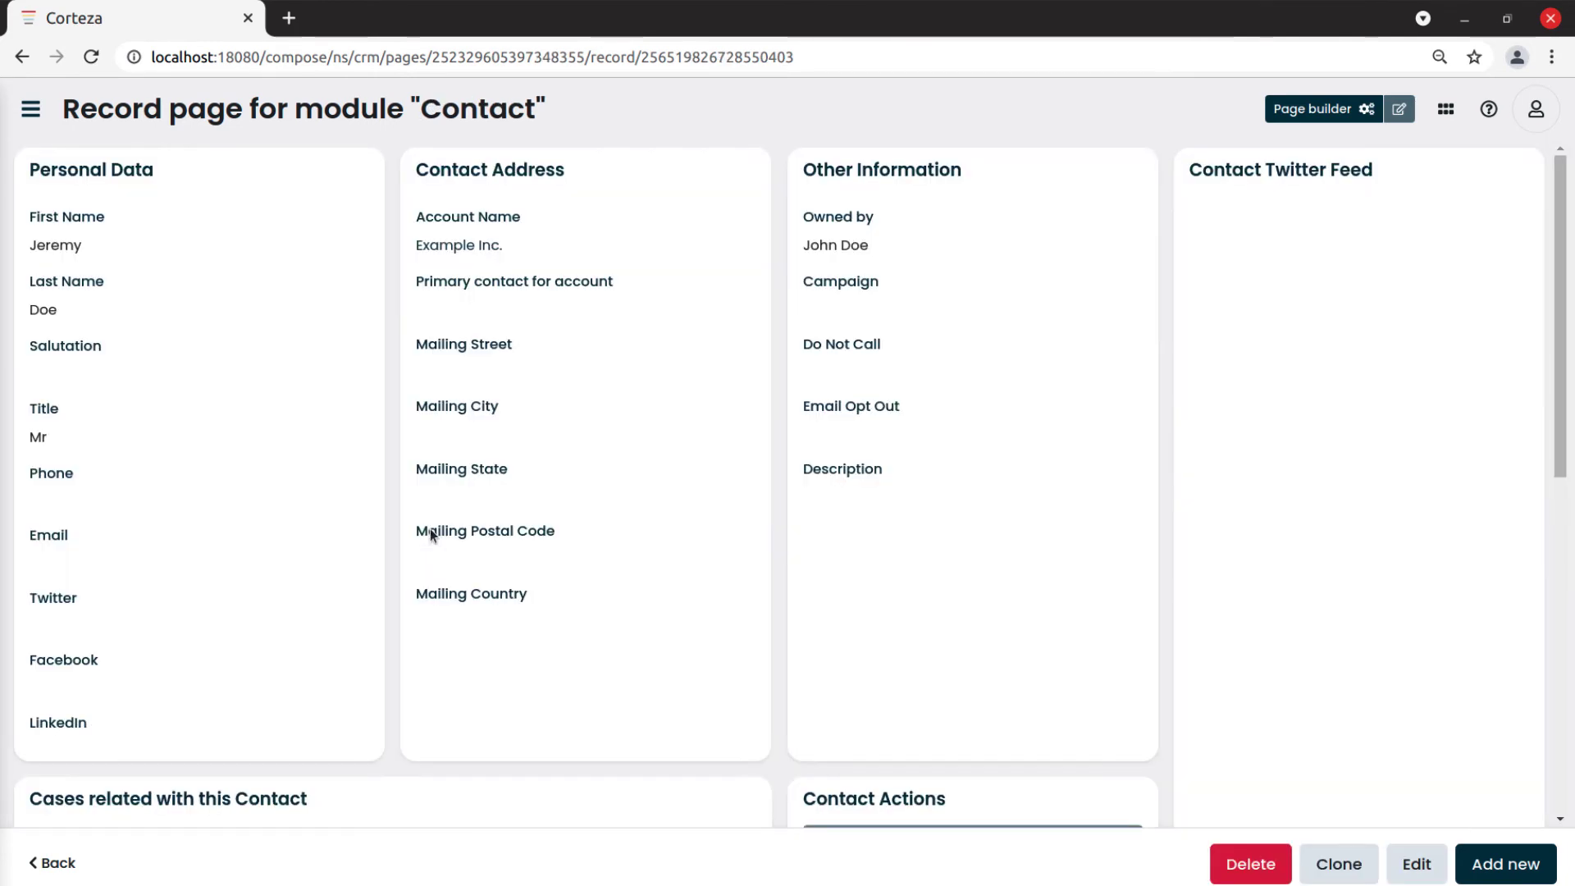
click(473, 247)
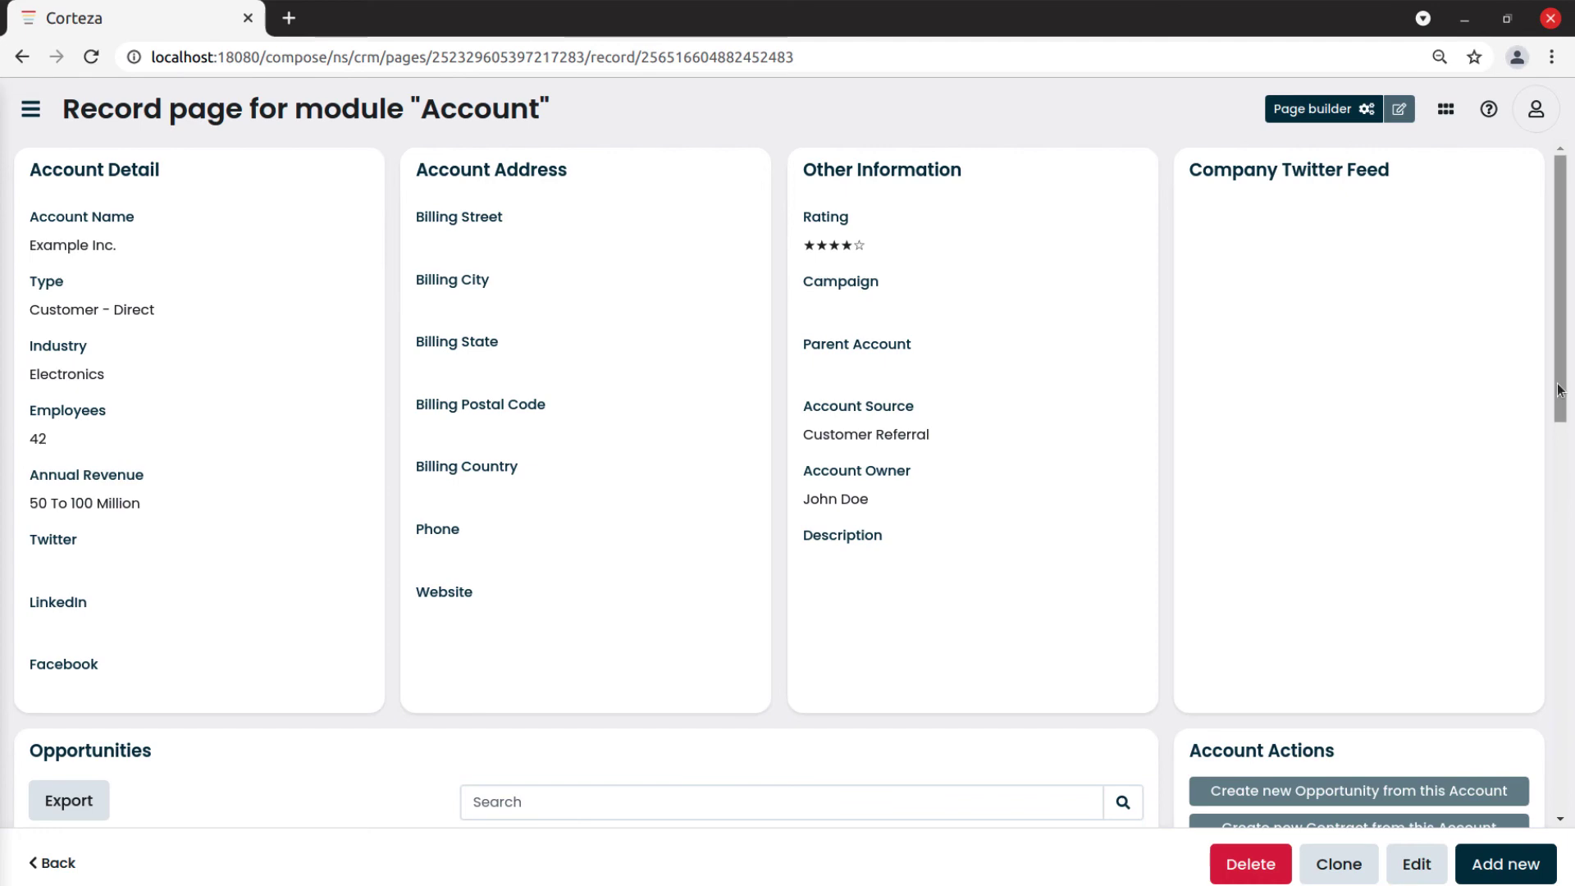
drag(1559, 390, 1555, 700)
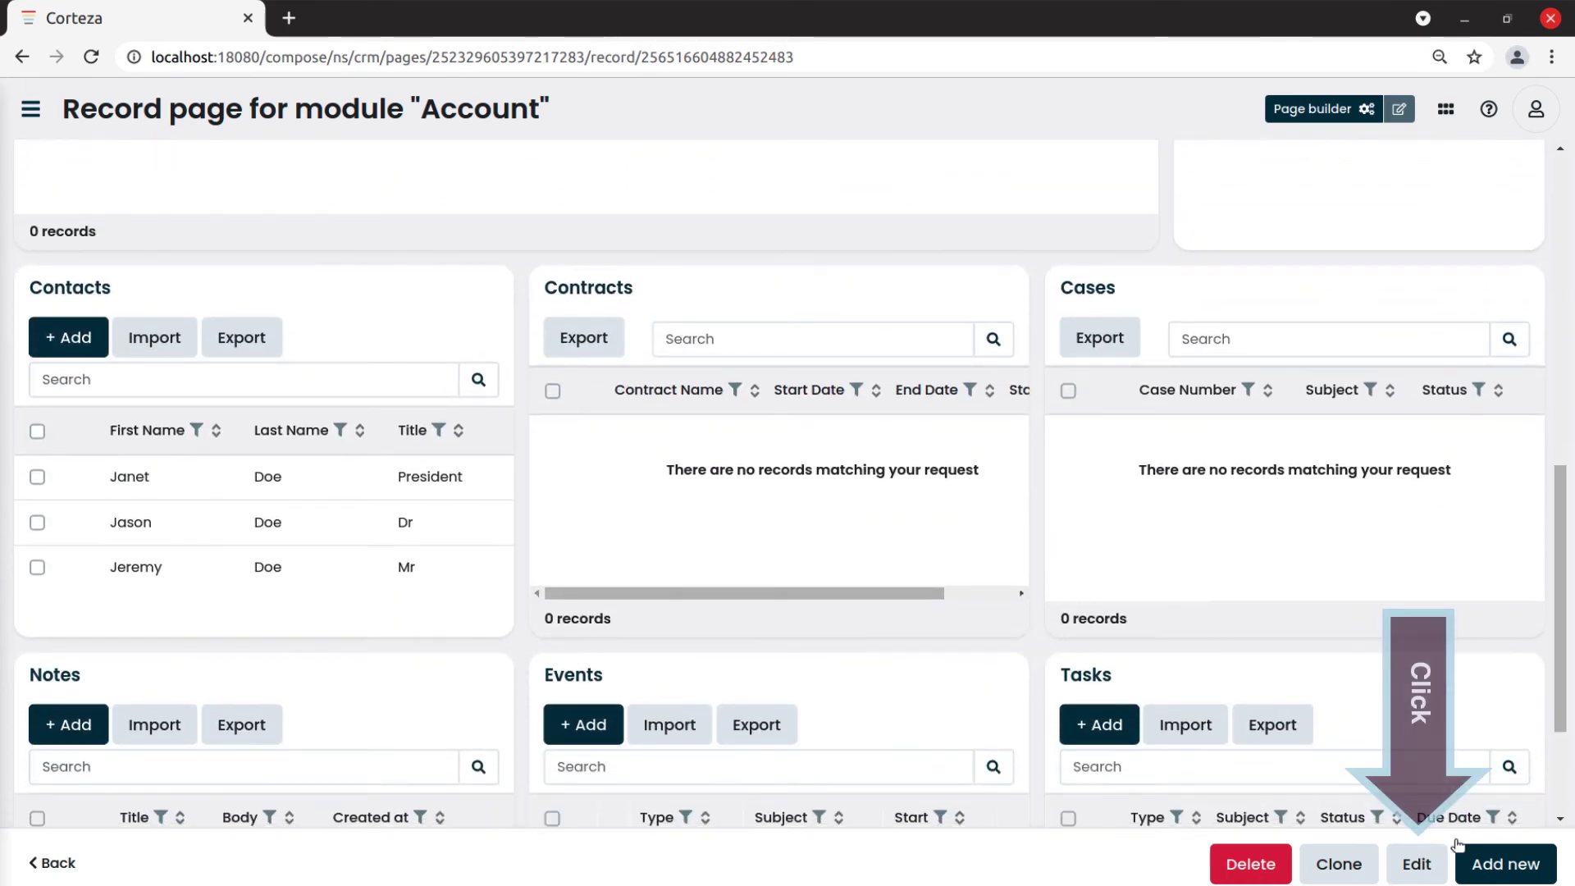
Step: Remove Jeremy Doe's contact row in edit mode and save Example Inc
click(1416, 863)
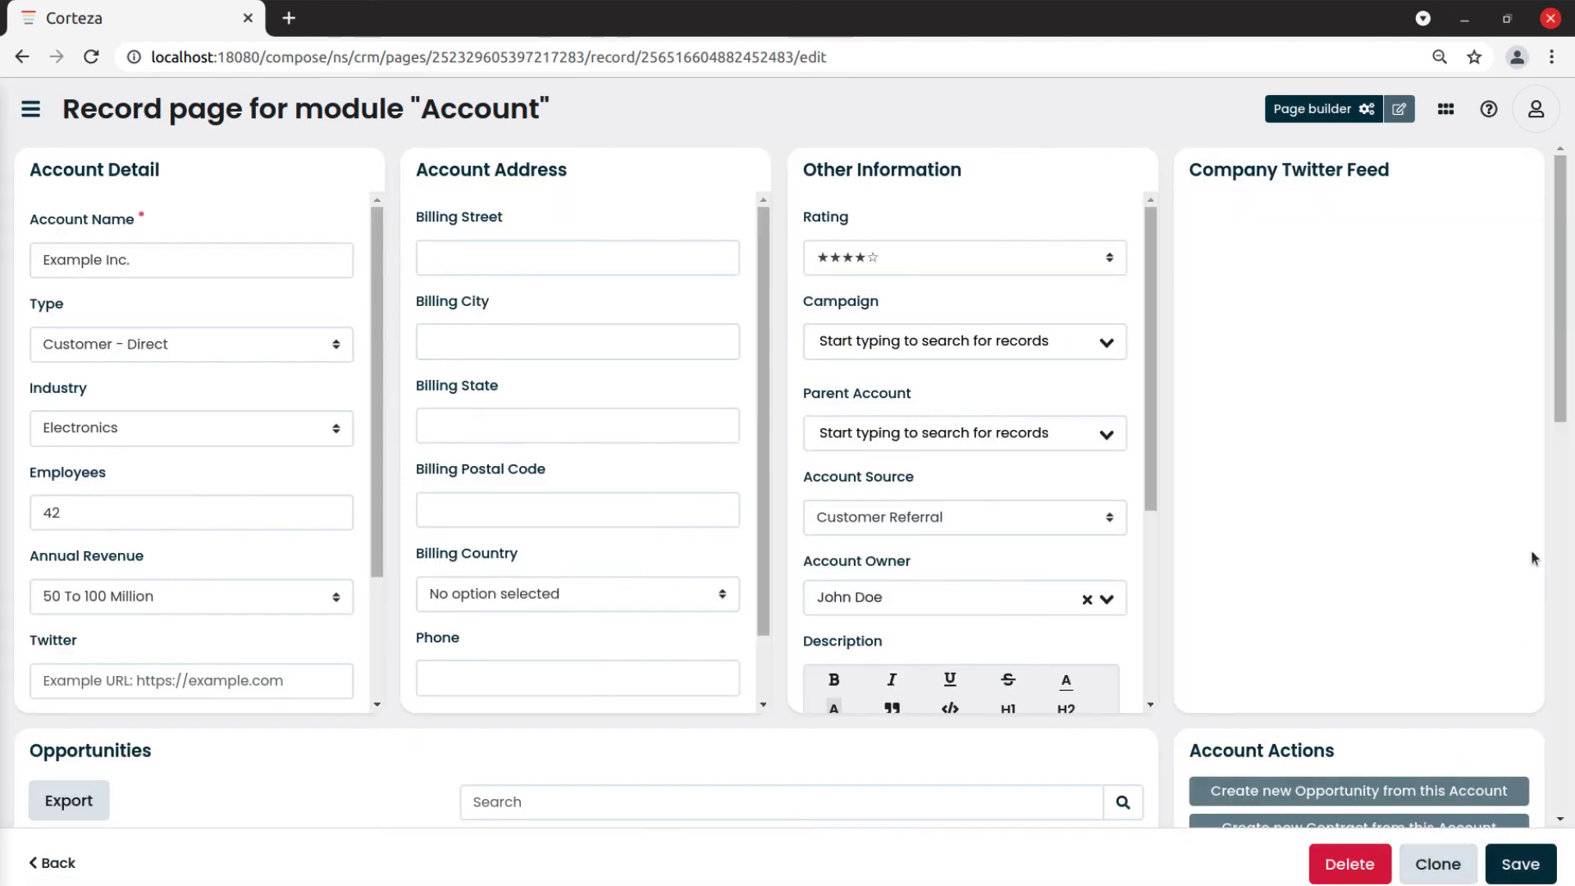
drag(1561, 410, 1566, 752)
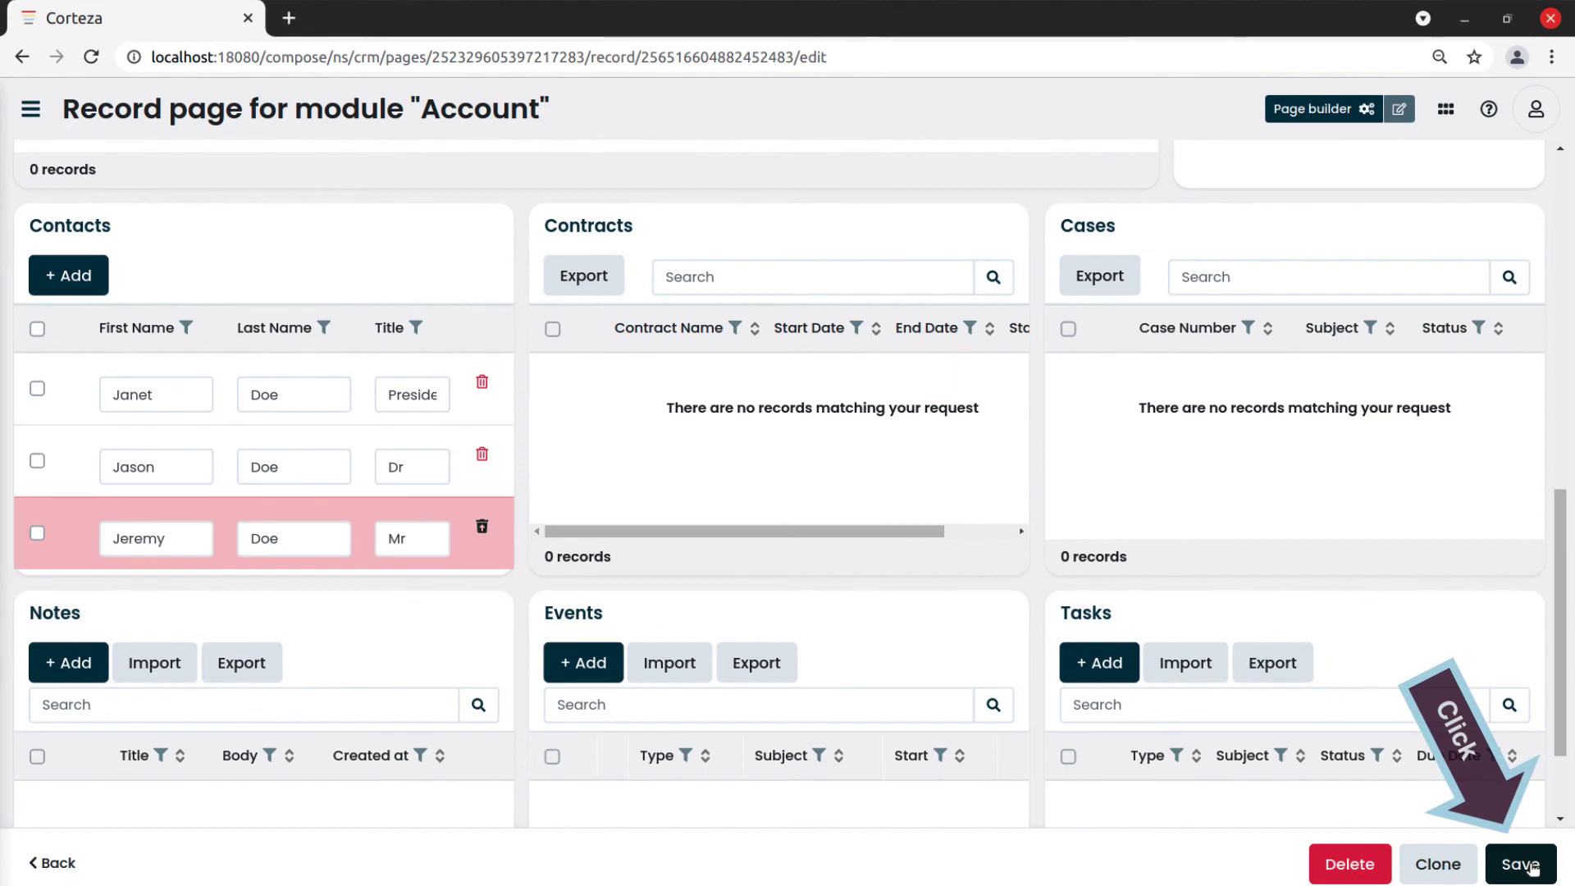
click(1526, 865)
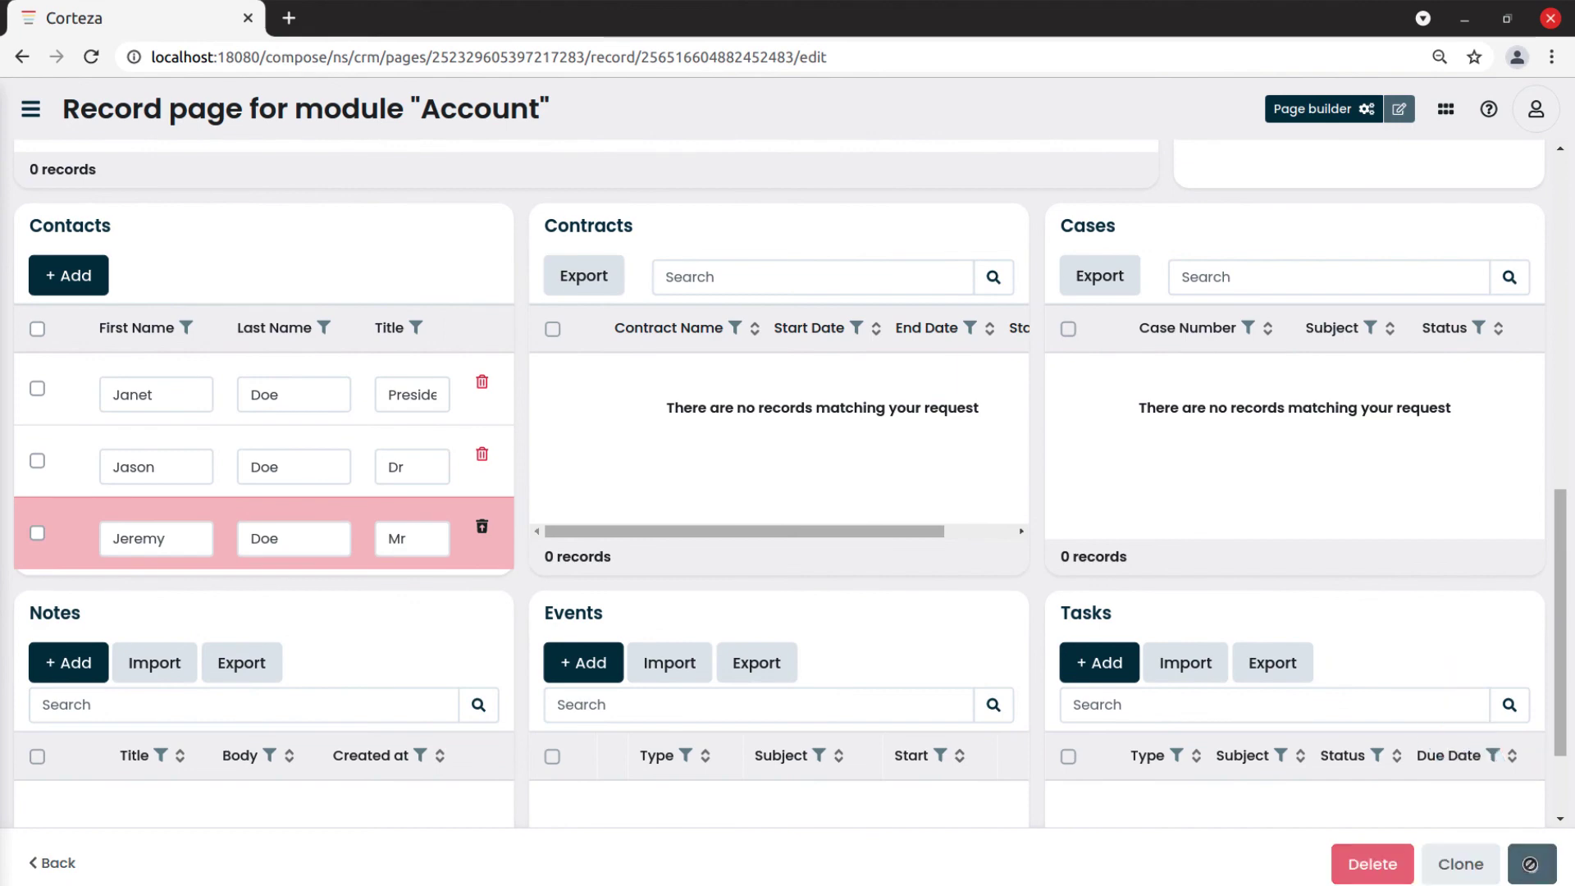